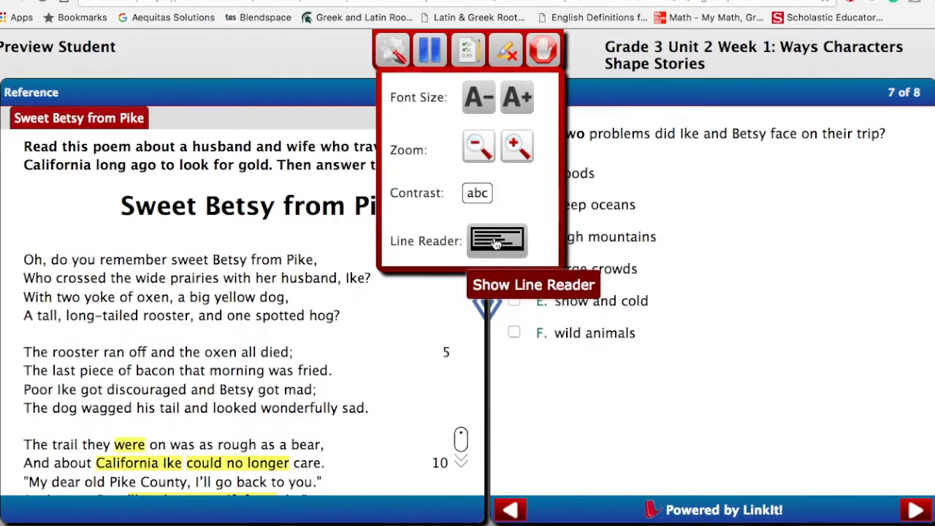
Show the line reader while viewing the poem "Sweet Betsy from Pike" in the test preview.
scroll(311, 295, down, 1)
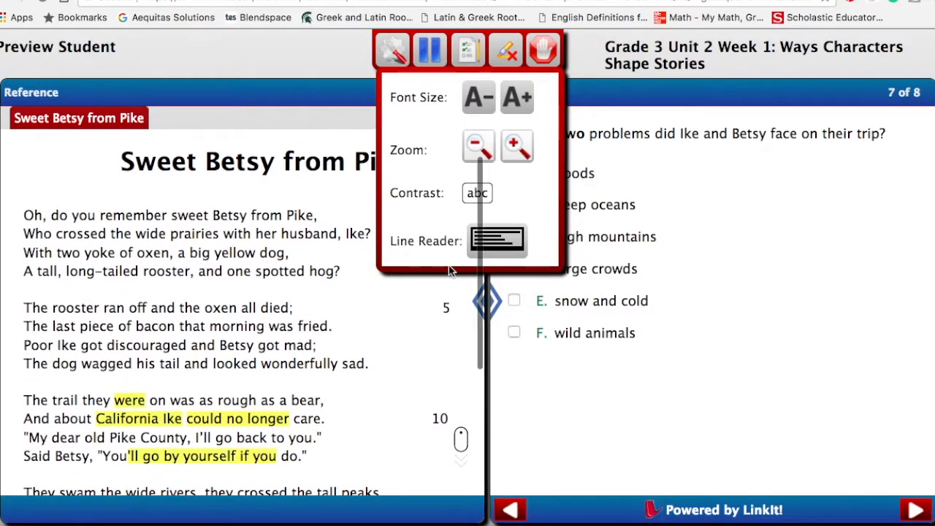
click(497, 242)
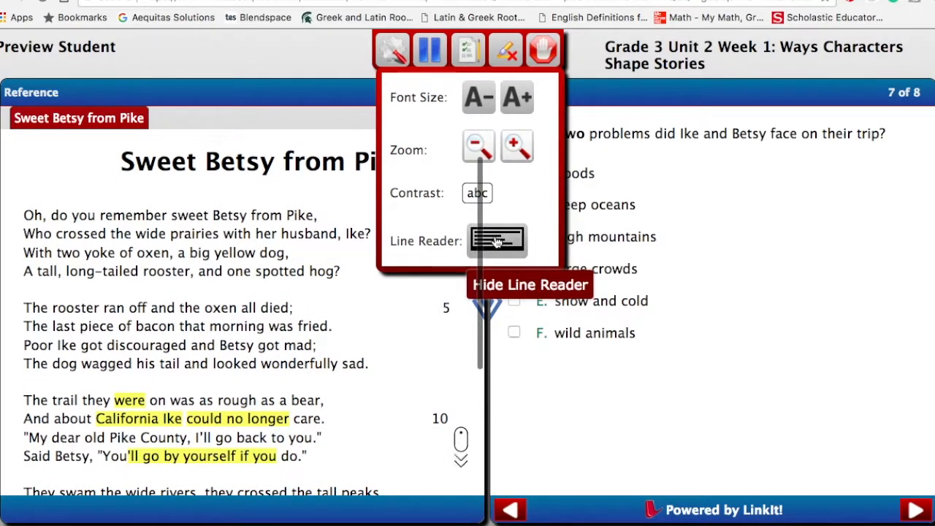
scroll(380, 304, up, 1)
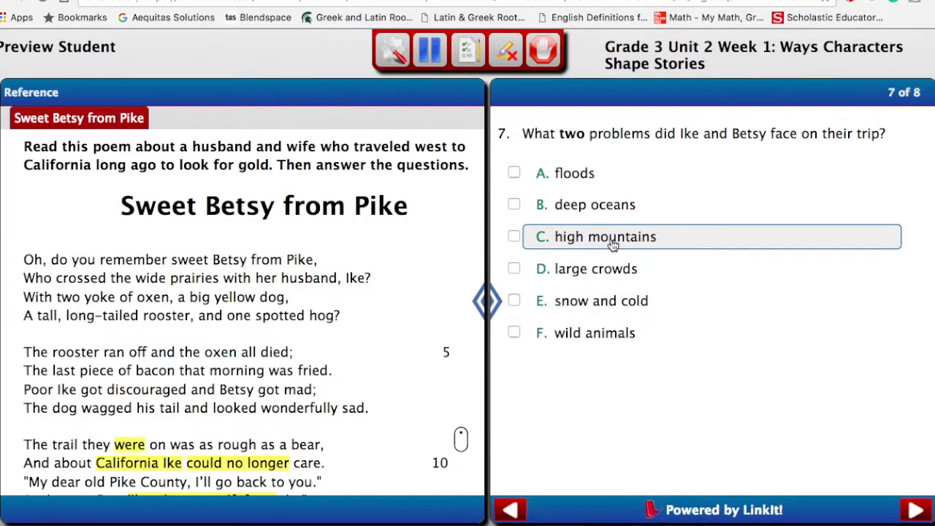
Answer question 7 with "high mountains" and "wild animals", and save it to continue to question 8.
click(515, 236)
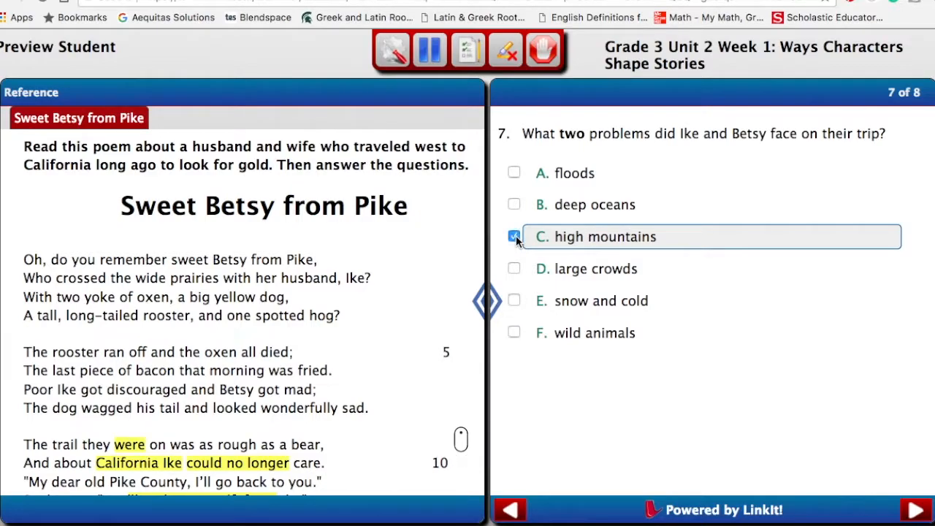
click(514, 334)
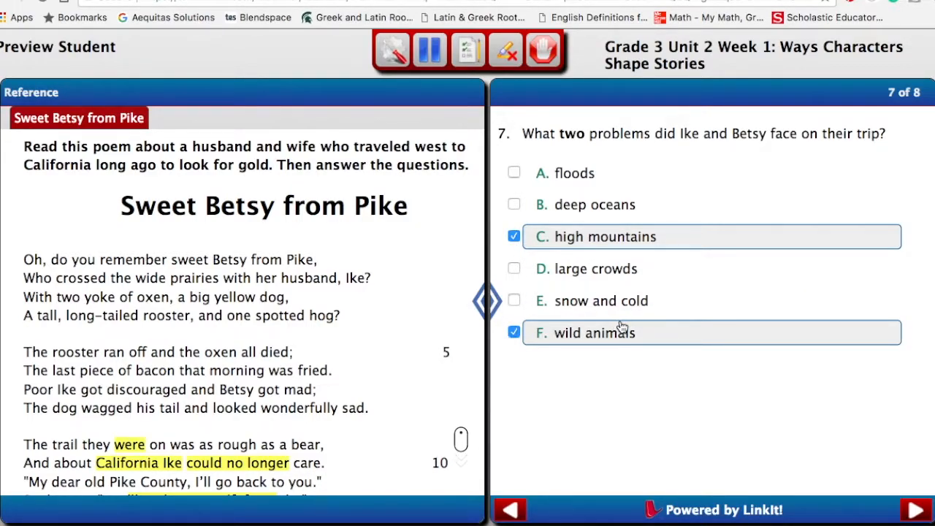
click(916, 513)
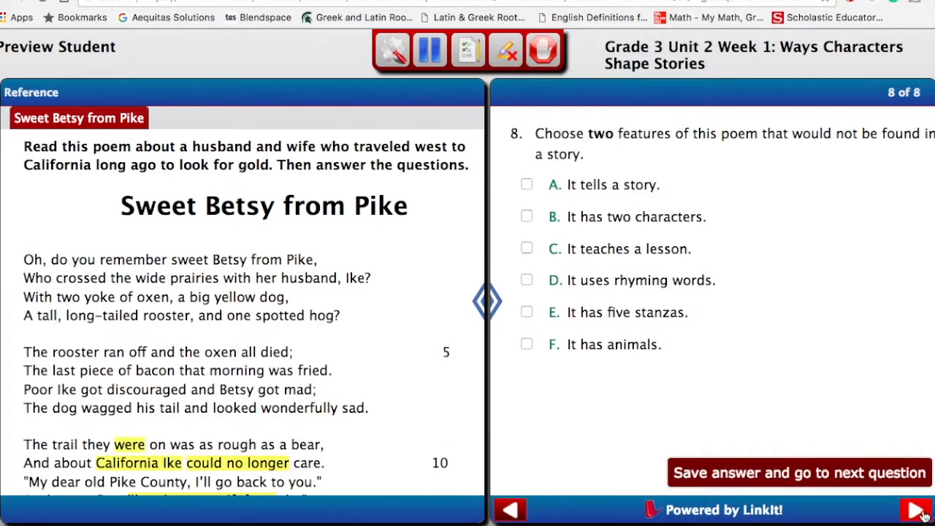
Try to return to the previous question with question 8 unanswered, decline the move, and exit the student preview.
click(514, 511)
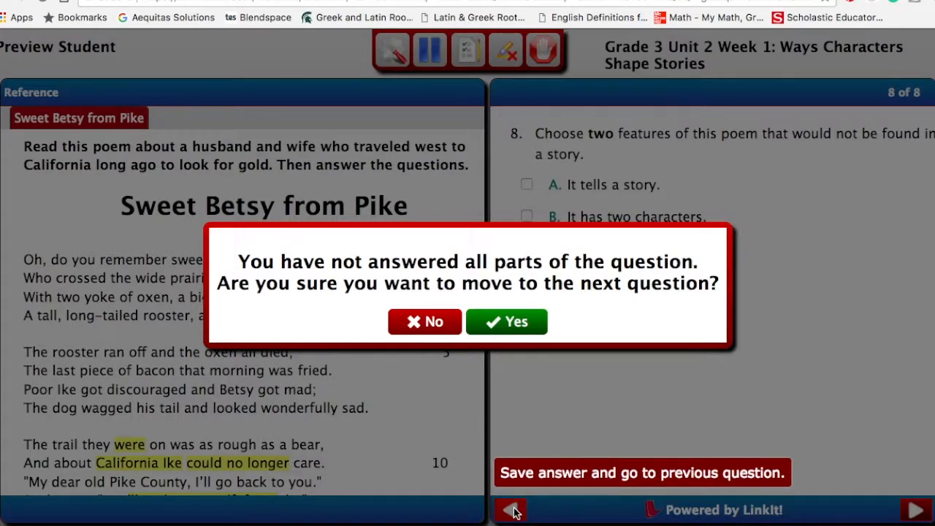
click(418, 325)
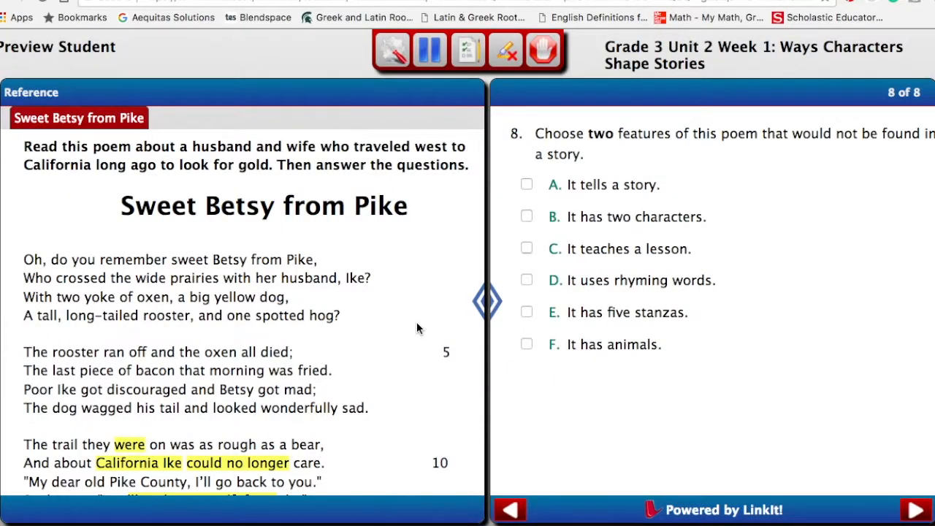
click(543, 58)
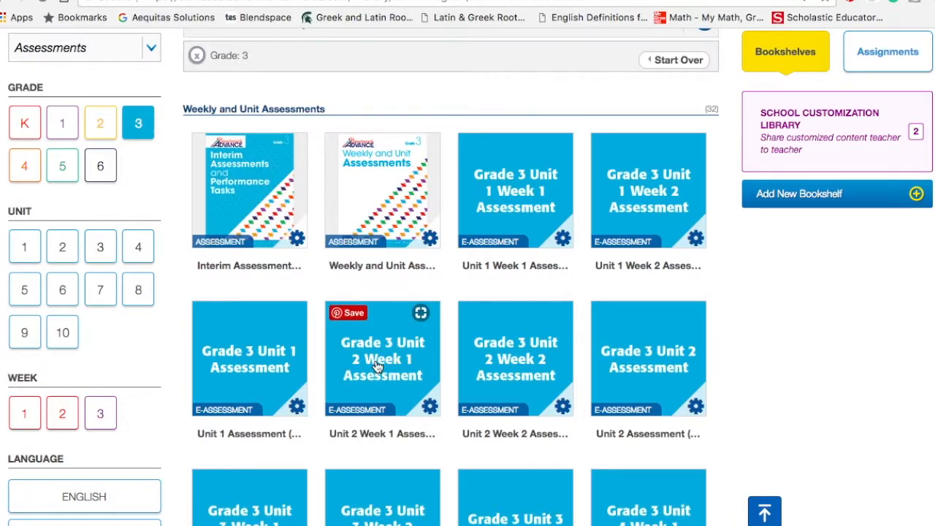
Add the Grade 3 Unit 2 Week 1 Assessment to a new assignment and name it "Unit 2 Week 1 Assessment".
click(429, 407)
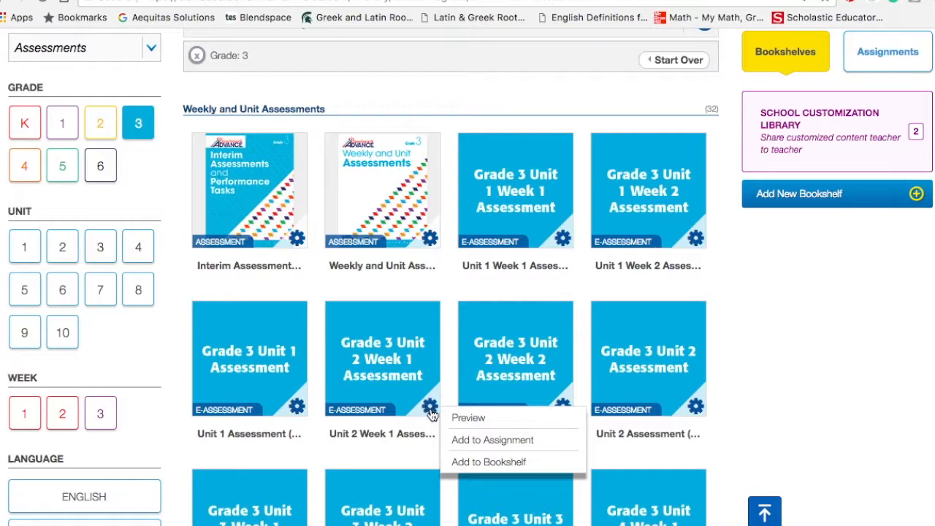
click(507, 442)
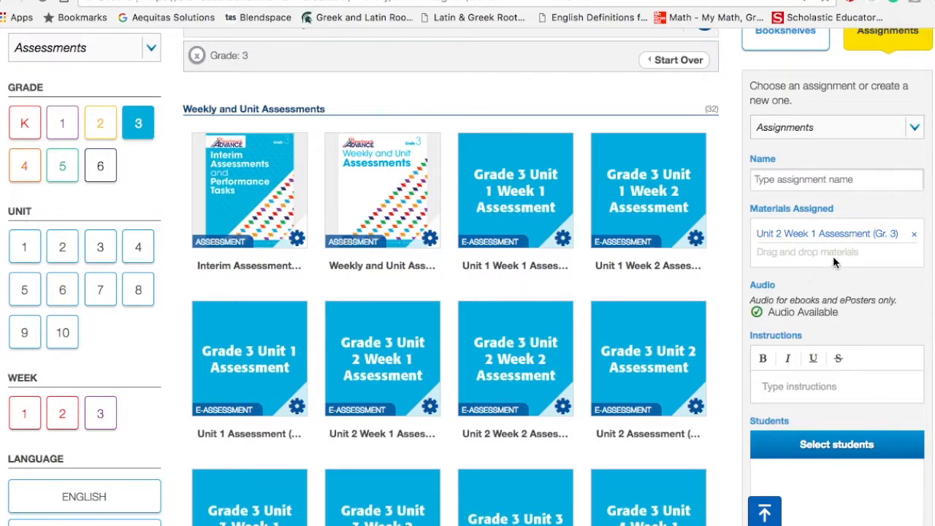
scroll(840, 254, up, 2)
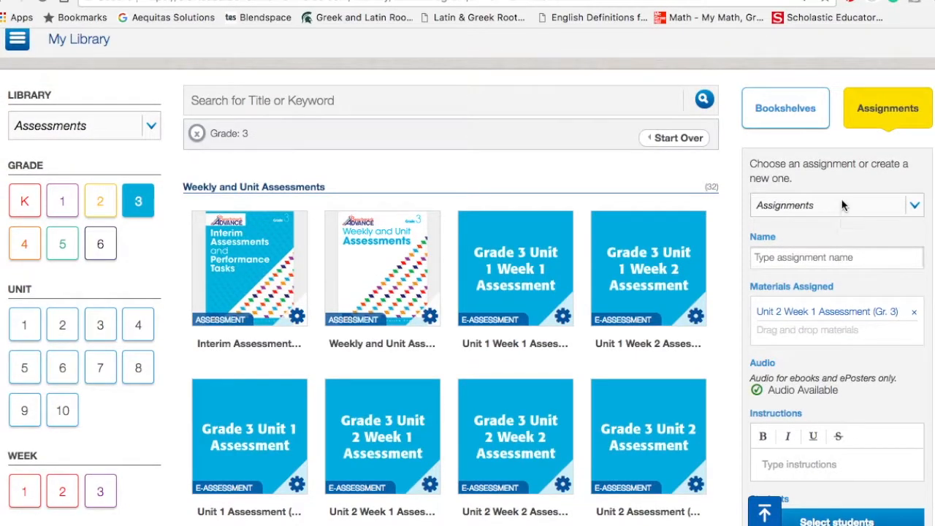
click(827, 257)
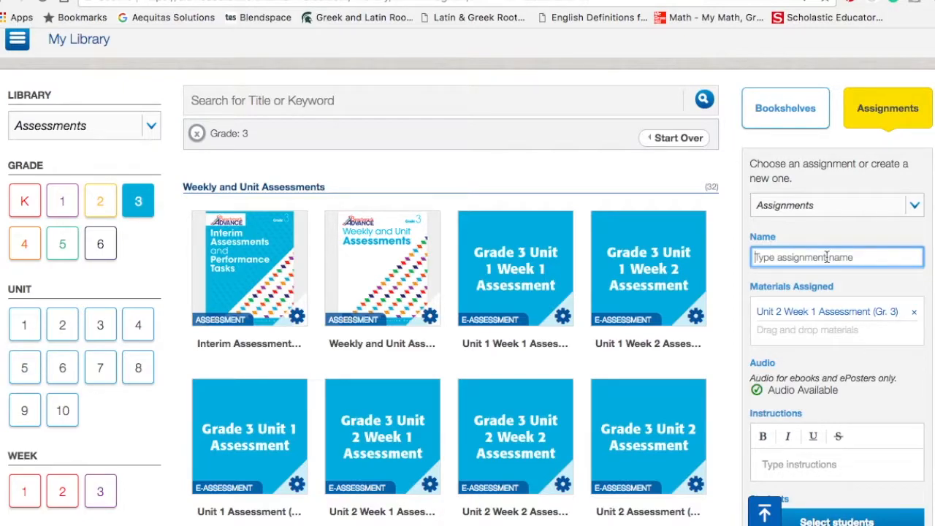
text(Government)
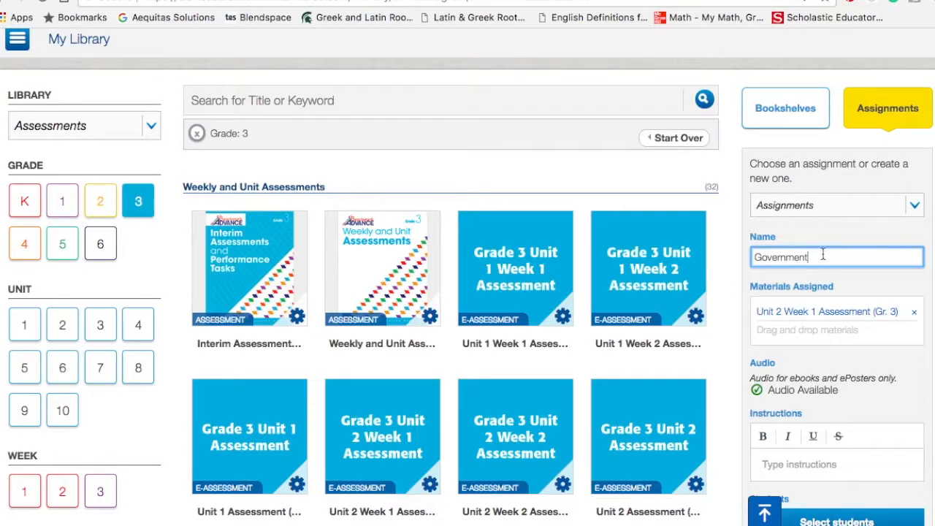
drag(813, 257, 752, 257)
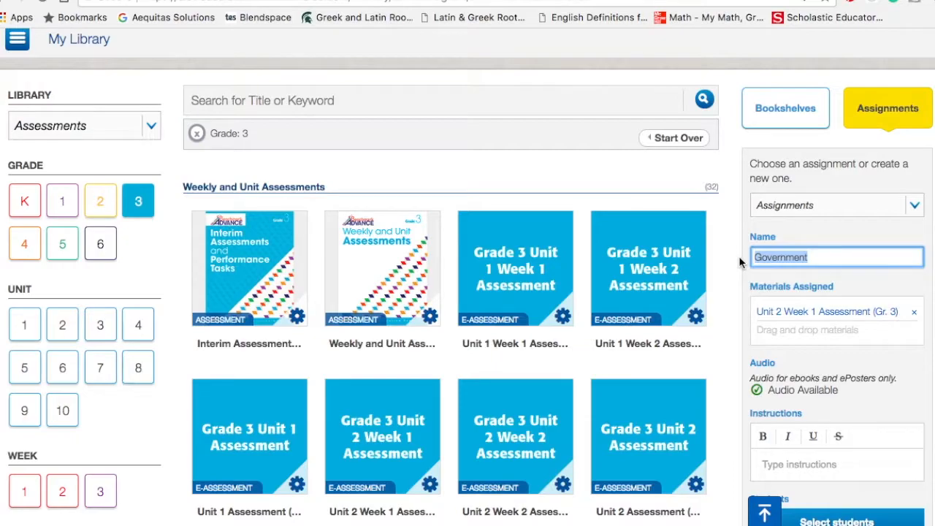
text(W)
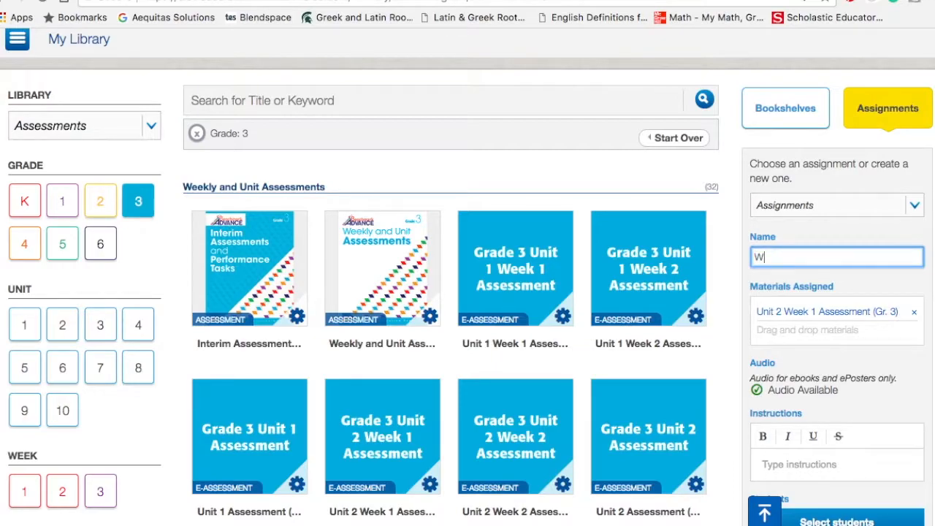
key(BackSpace)
text(Unit 2 Week 1 Assessment)
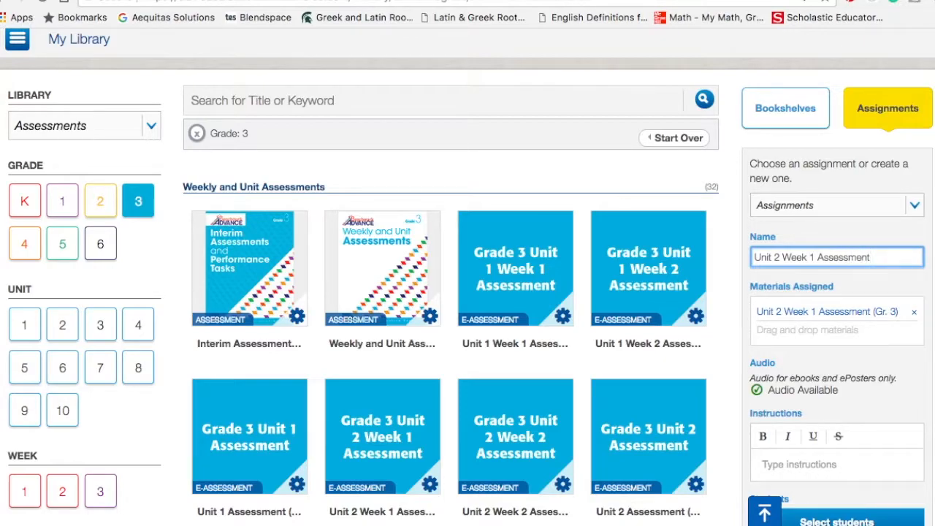
Switch the assignment's audio availability off and back on.
click(758, 392)
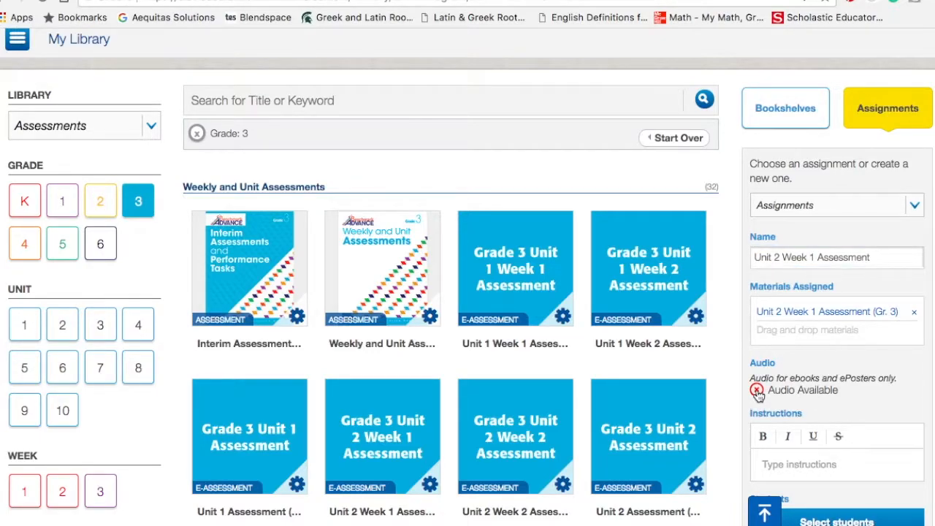
click(758, 392)
click(758, 392)
click(758, 392)
Open the student selection for the assignment and choose the class Clovis IT Coach Class 13.
scroll(832, 393, down, 3)
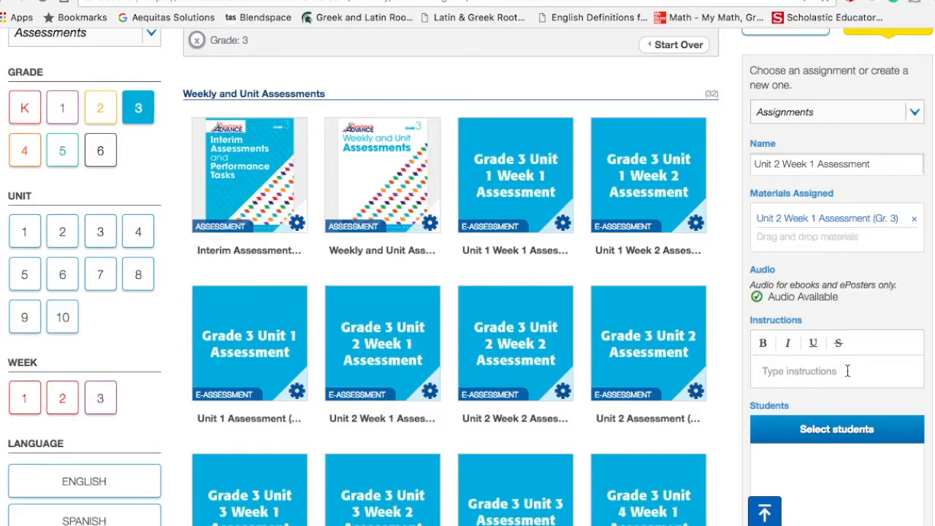
scroll(848, 371, down, 3)
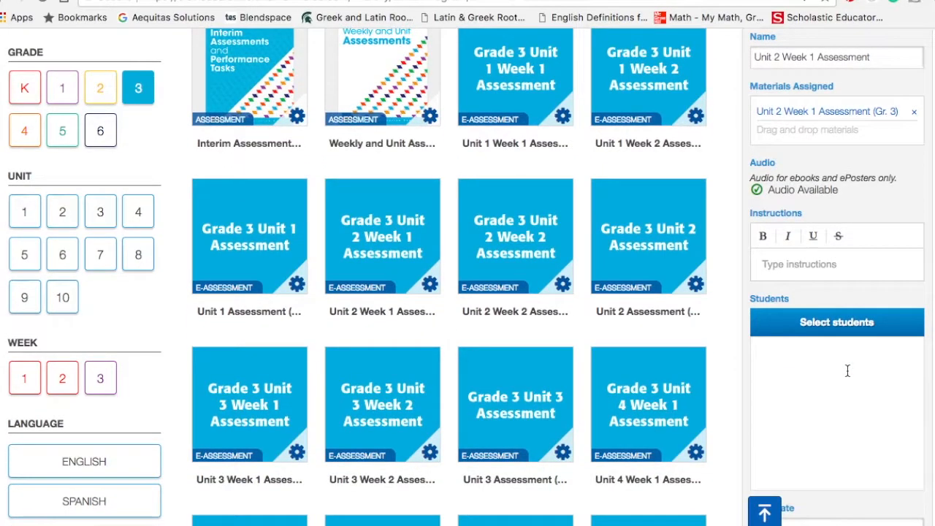
scroll(848, 370, down, 1)
click(839, 285)
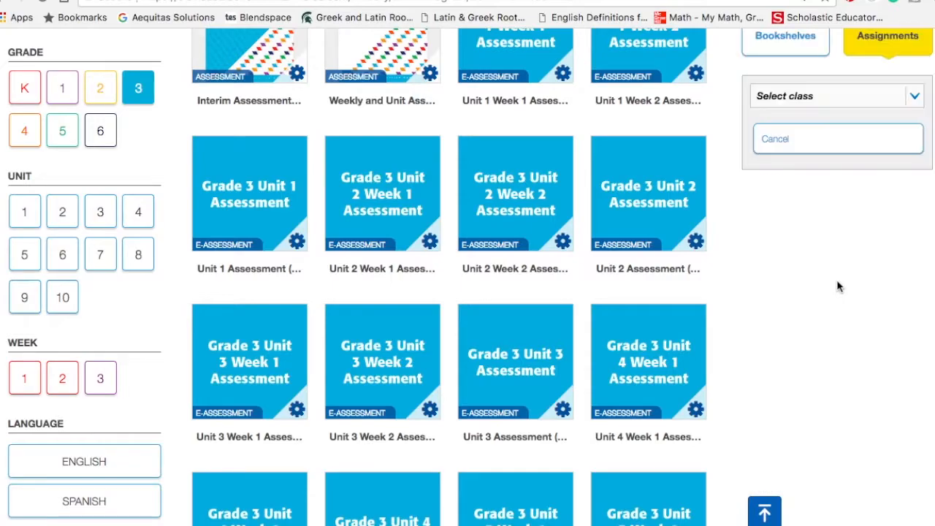
scroll(839, 286, up, 2)
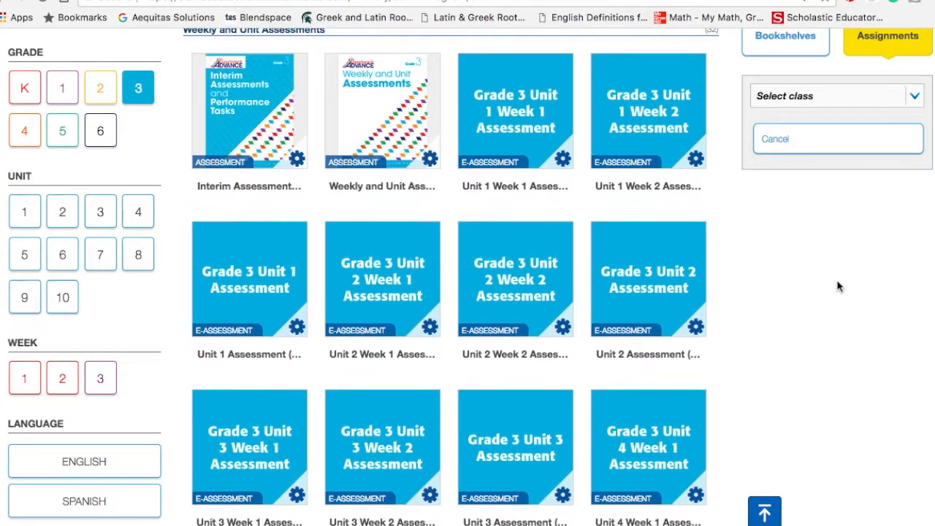
scroll(886, 168, up, 1)
click(913, 96)
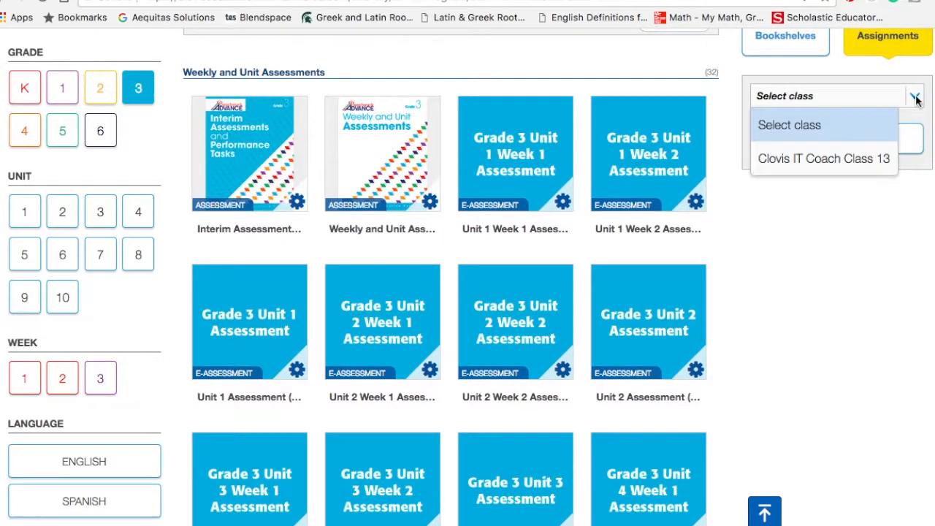
click(864, 162)
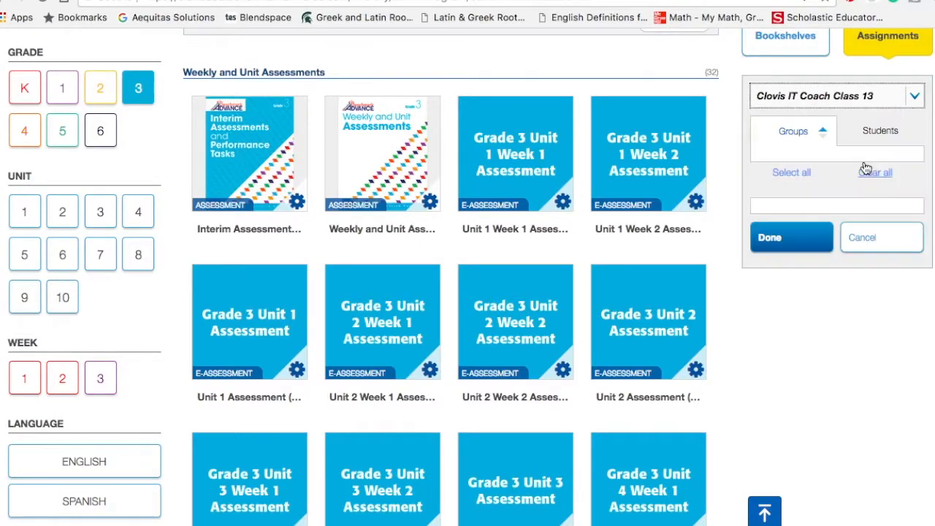
Add the individual student listed in the class to the assignment and finish the student selection.
click(882, 132)
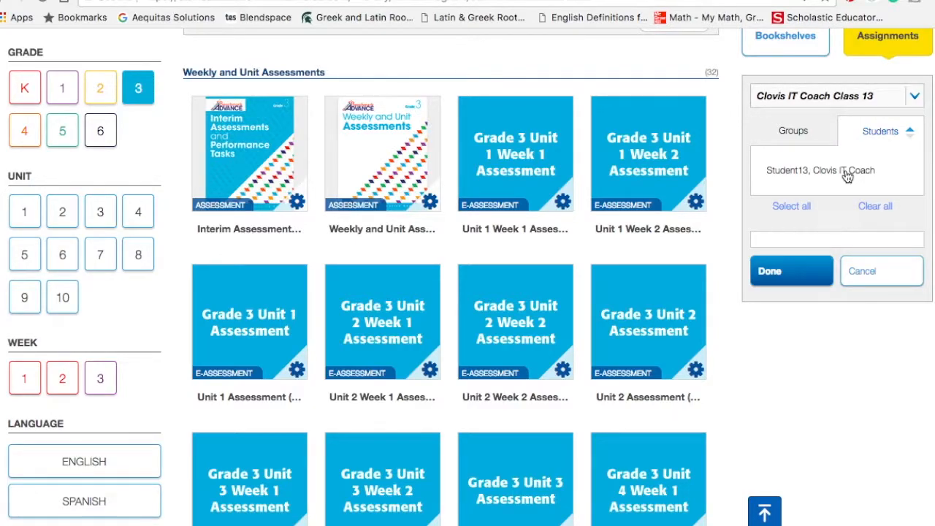
click(847, 173)
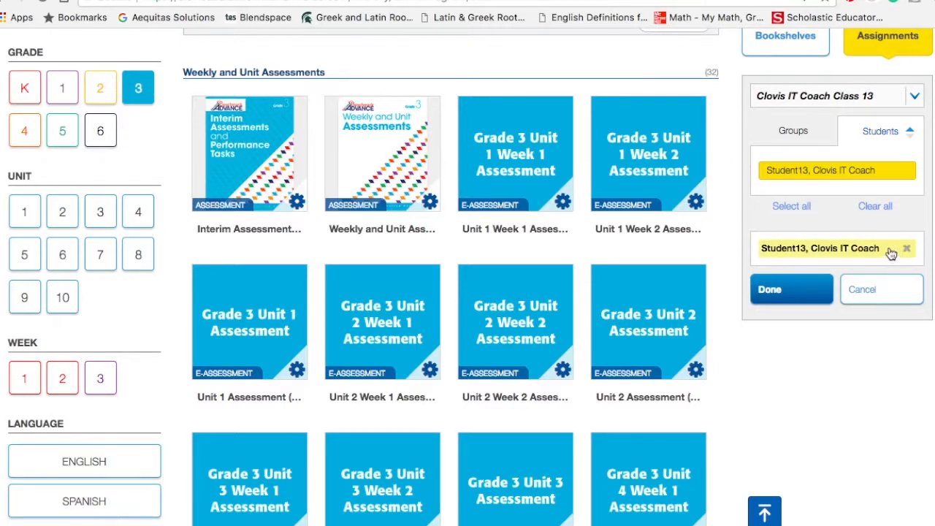
click(798, 291)
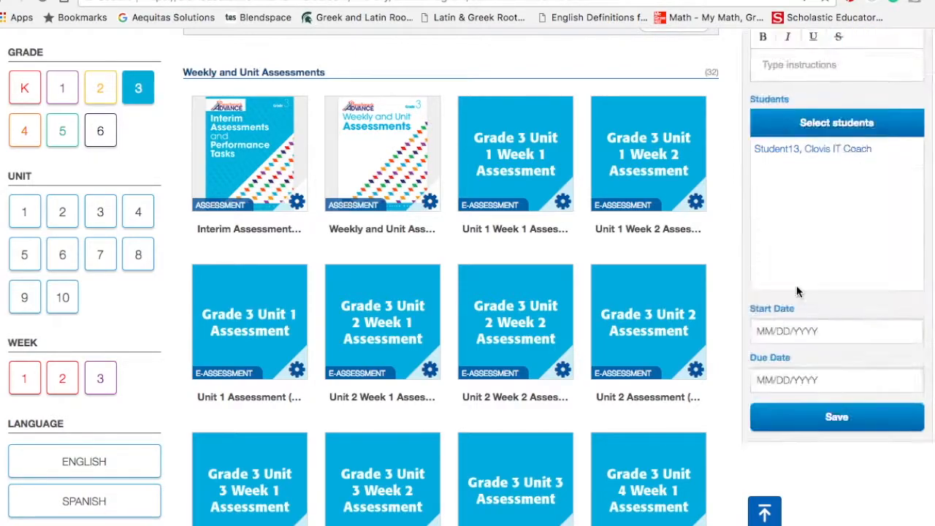
Set the assignment's start date to 10/02/2017.
scroll(837, 334, down, 3)
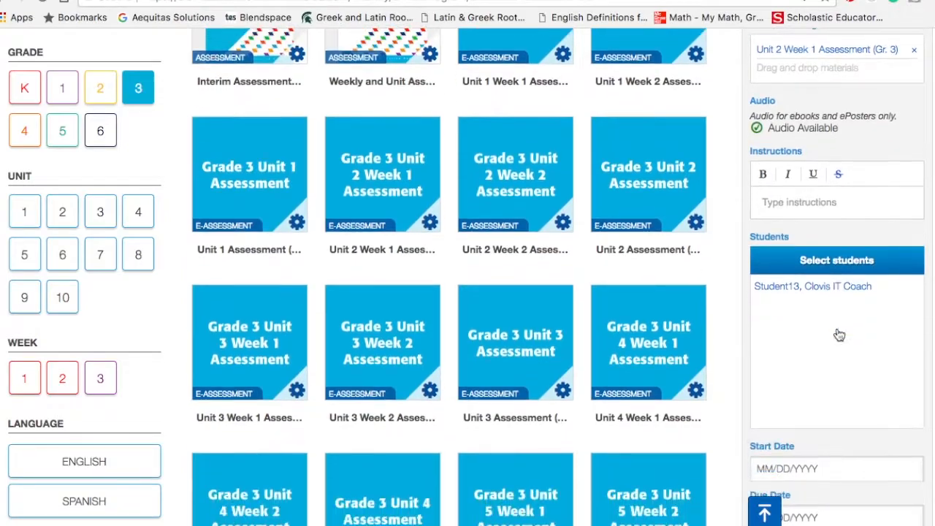
scroll(839, 334, down, 1)
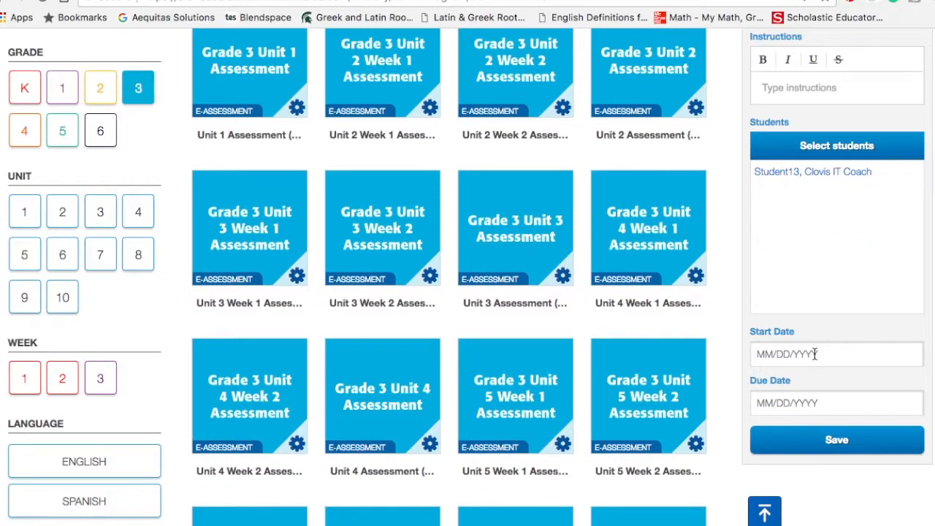
click(815, 353)
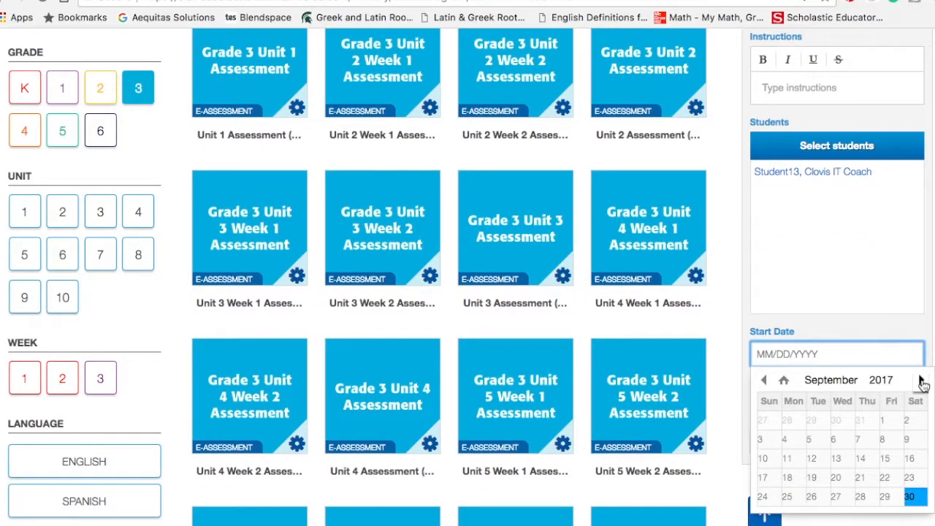
click(921, 380)
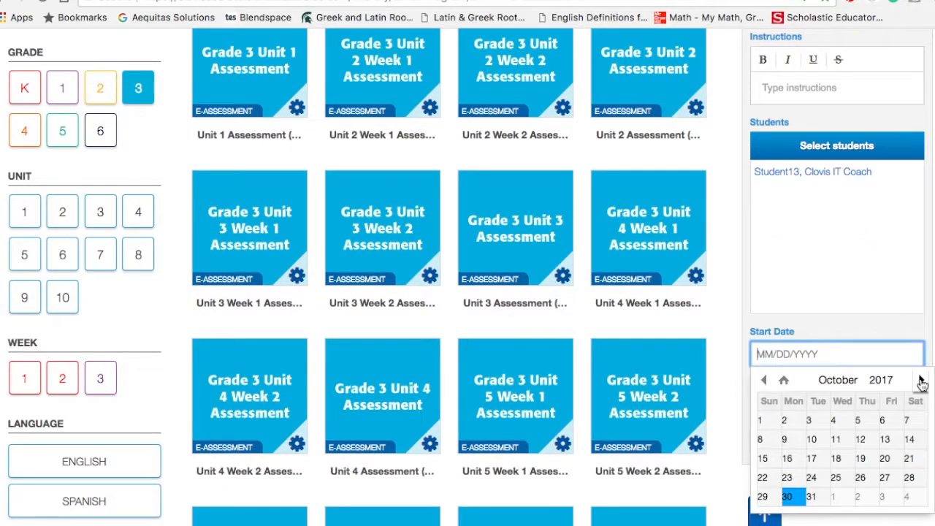
click(787, 420)
Set the assignment's due date to 10/13/2017 and save the assignment.
click(815, 407)
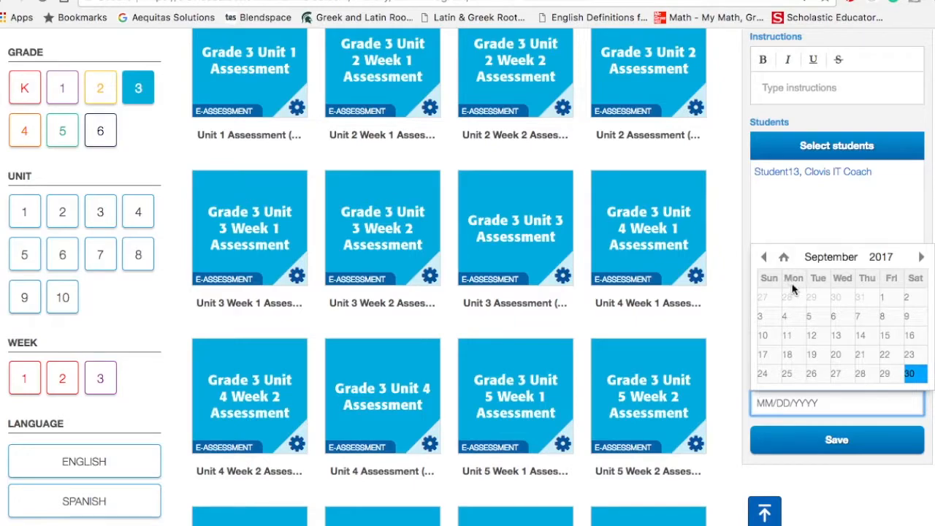
click(921, 258)
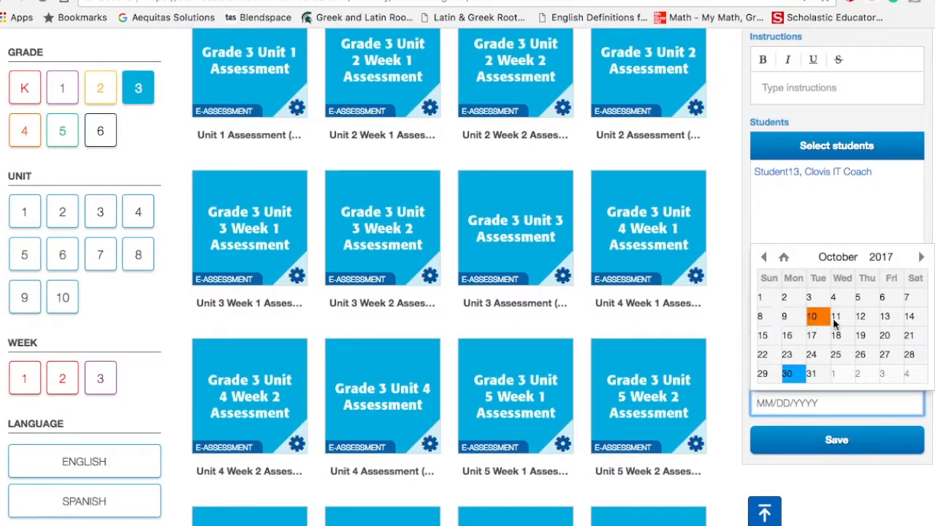
click(893, 316)
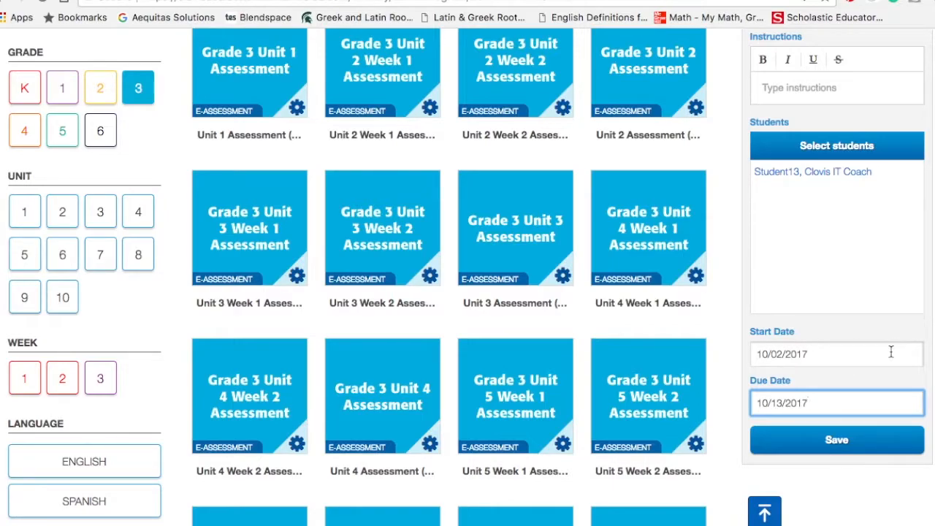
click(870, 441)
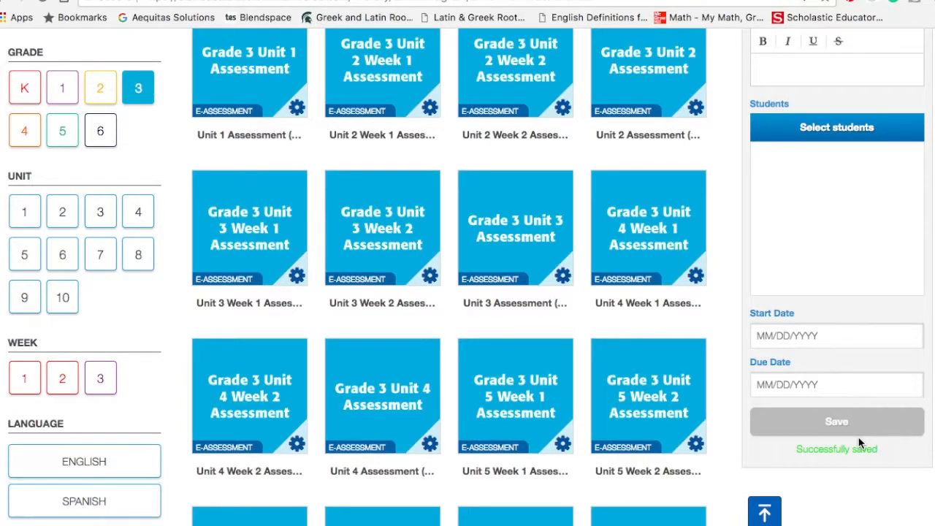
Review the assignment form in the library and open the Assignments page with the current assignments.
scroll(846, 456, up, 3)
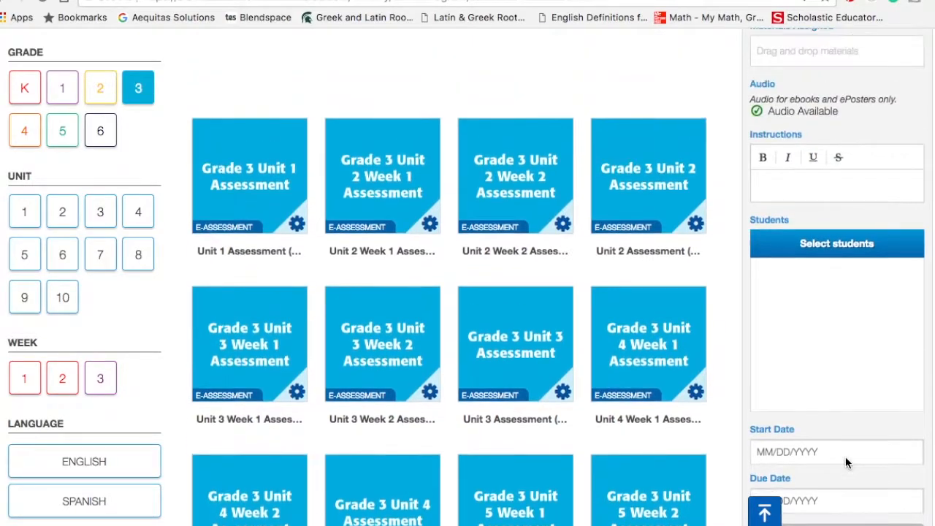
scroll(845, 457, up, 2)
scroll(846, 457, up, 6)
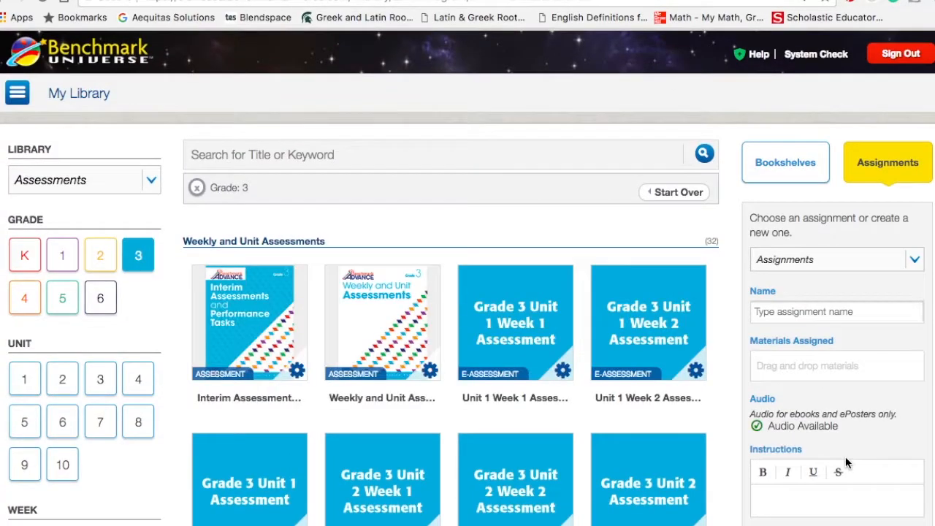
scroll(846, 461, down, 10)
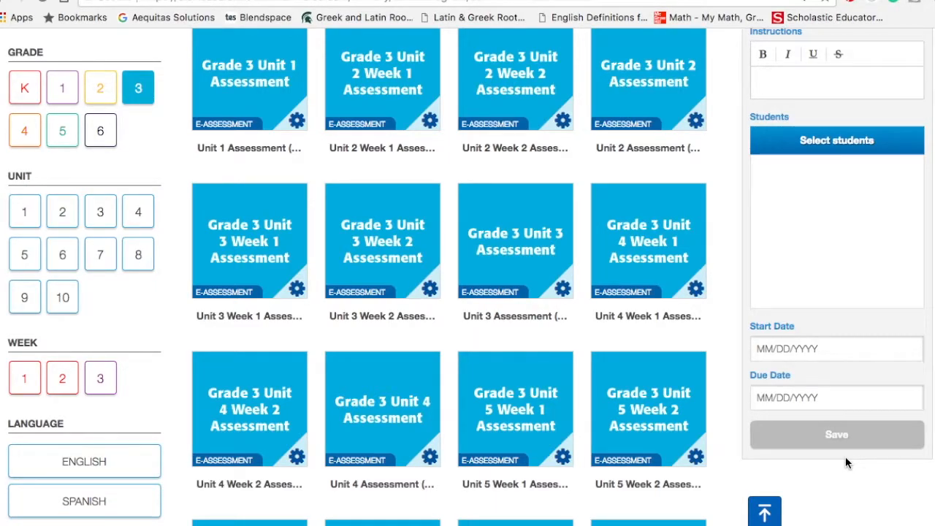
scroll(845, 459, up, 3)
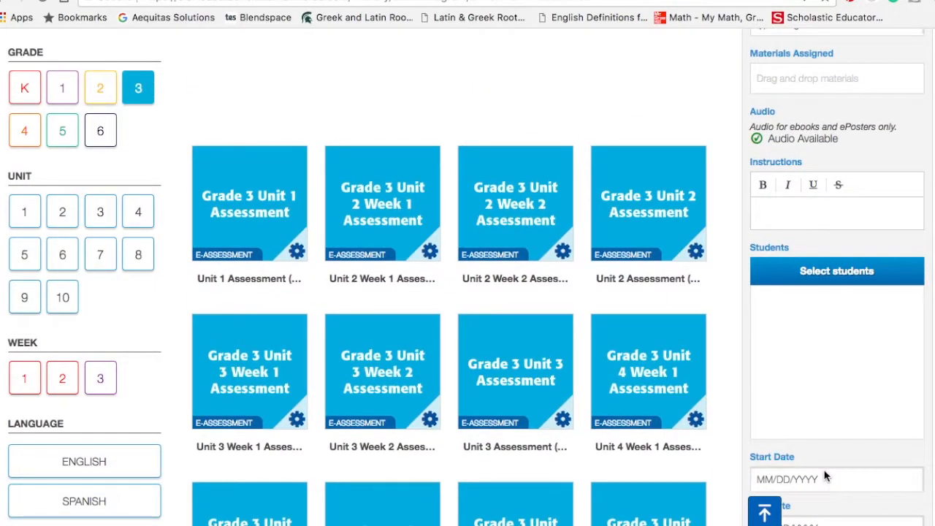
scroll(826, 476, up, 4)
scroll(812, 351, up, 3)
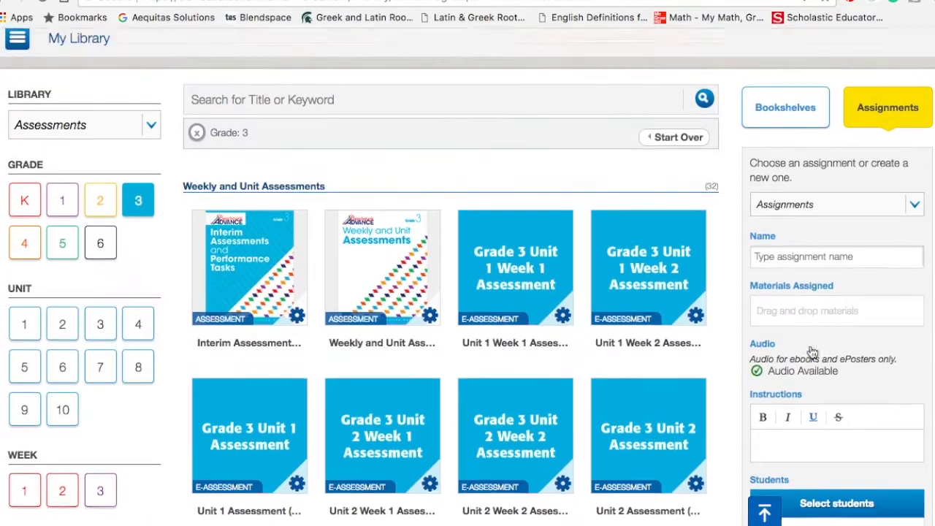
click(16, 93)
click(46, 516)
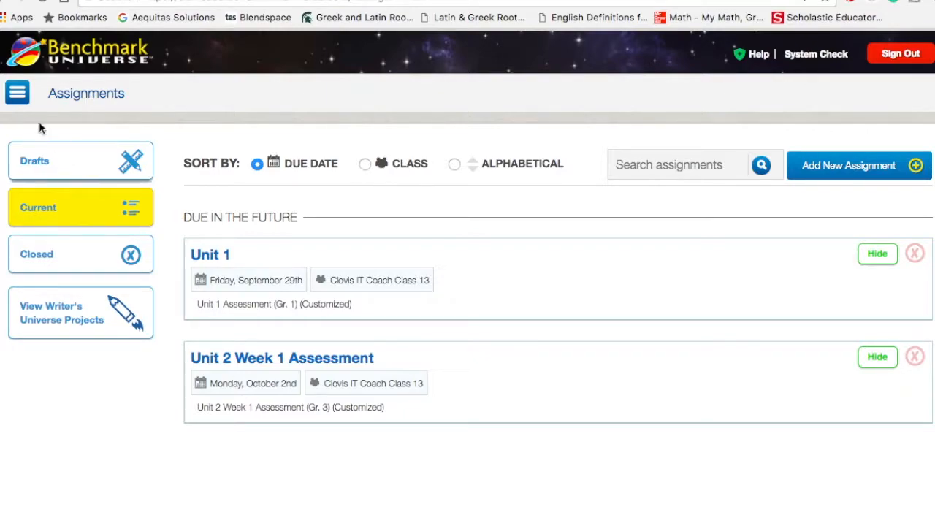
Open the Benchmark Advance library and return to the Assignments page.
click(17, 93)
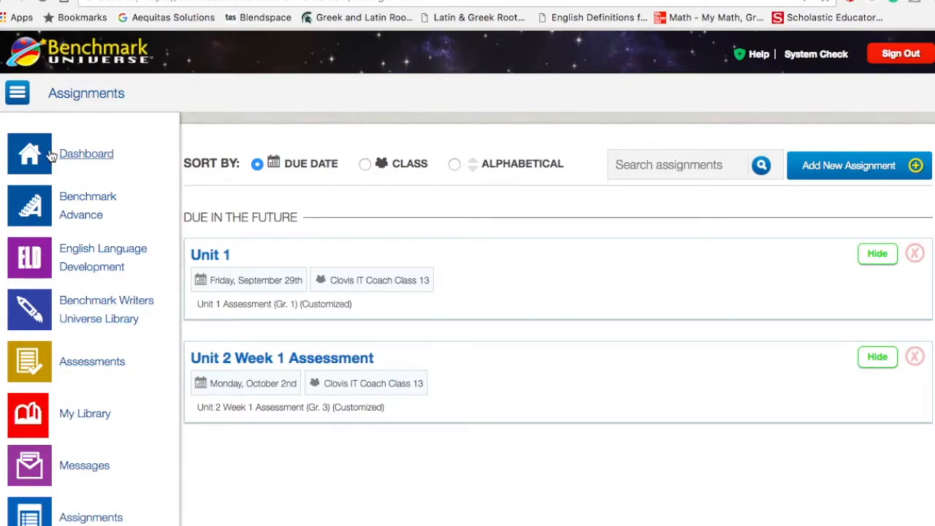
click(37, 210)
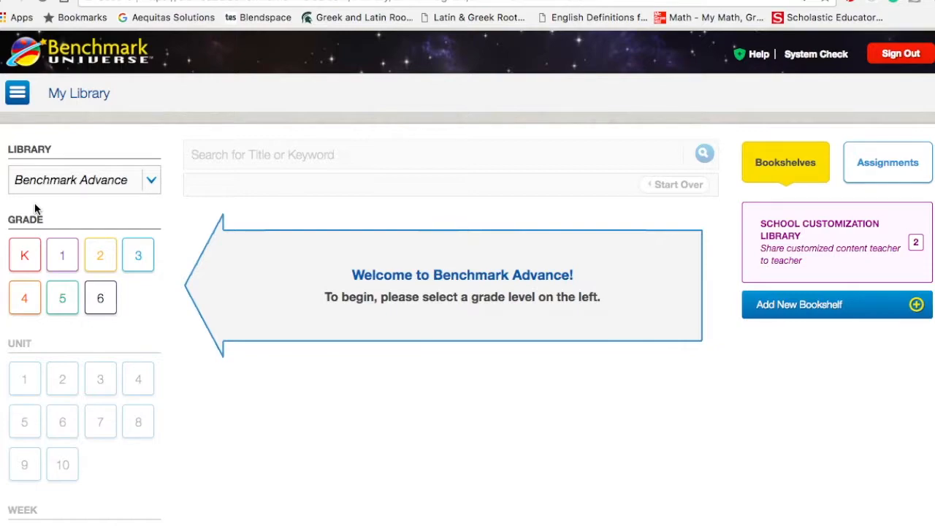
click(20, 95)
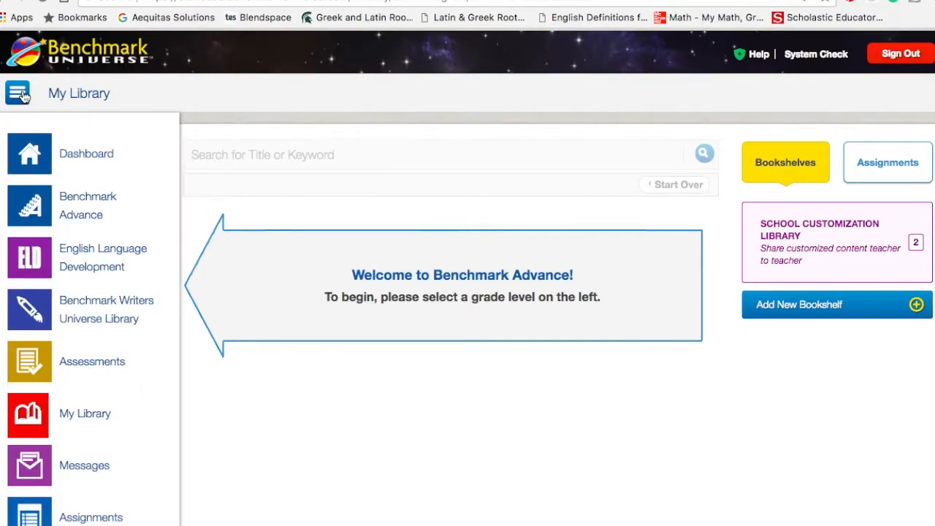
click(90, 518)
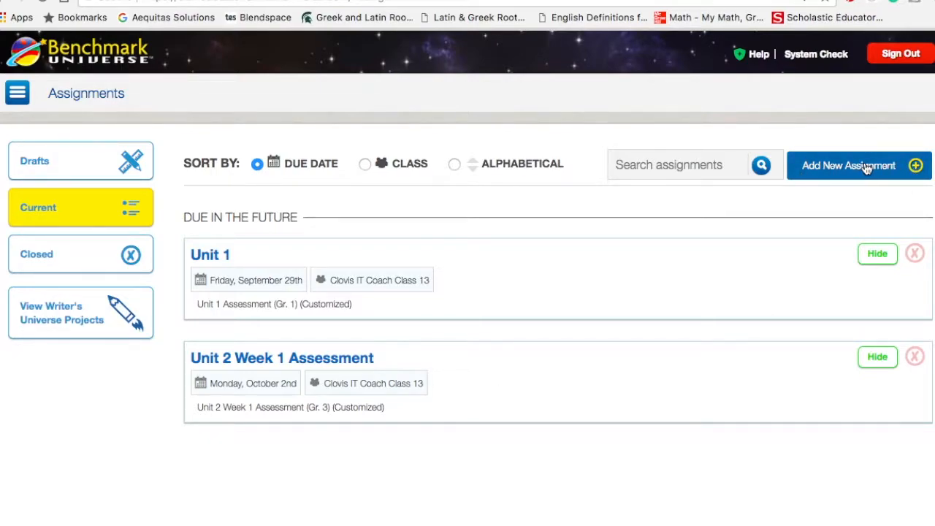
Sign out of the teacher account and sign in with the saved student account.
click(896, 55)
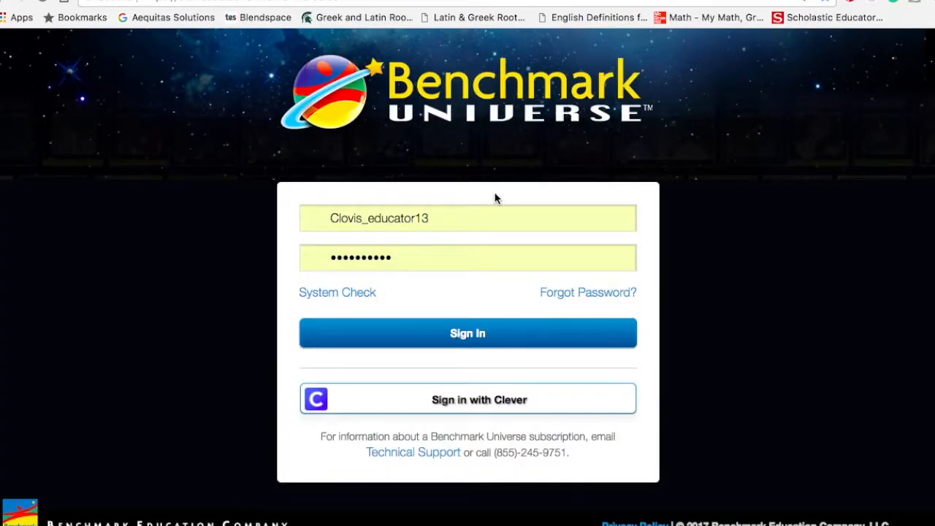
click(463, 213)
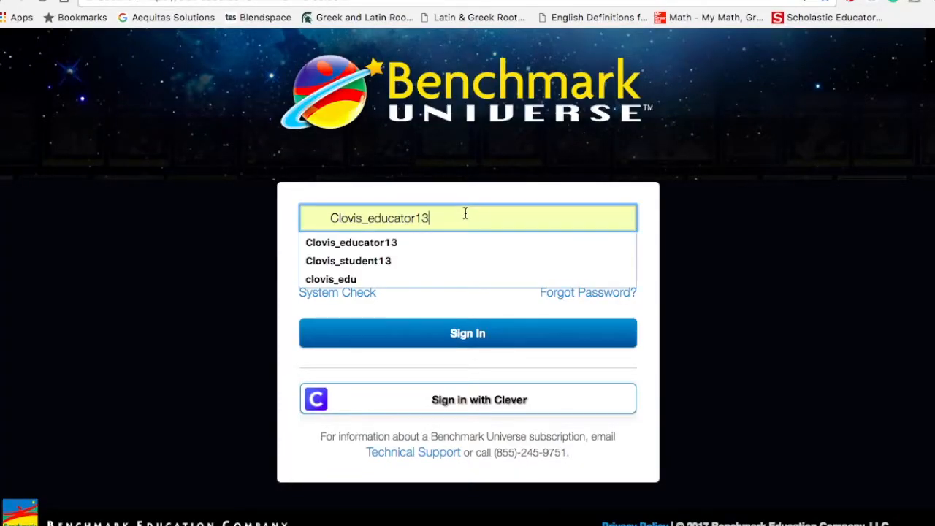
click(411, 263)
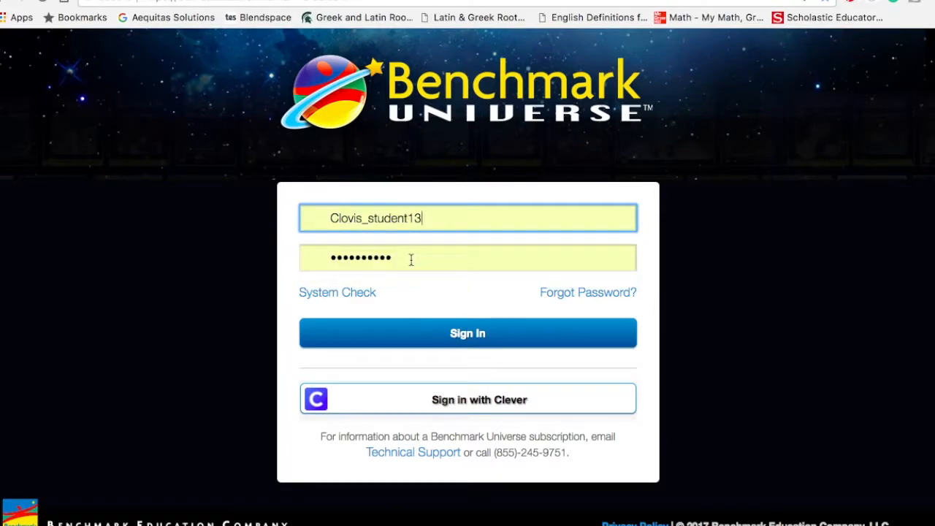
click(461, 335)
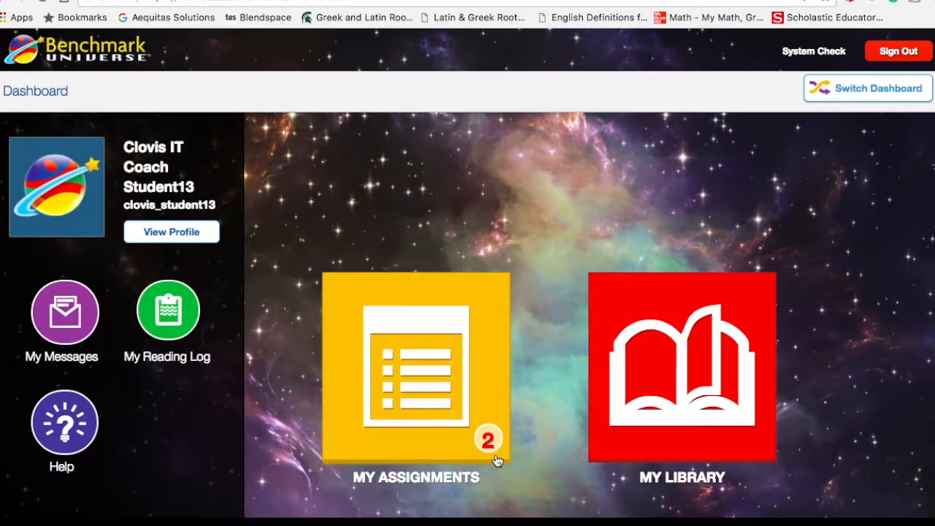
Open the student's Unit 1 assignment and continue its Unit 1 Assessment (Gr. 1) test.
click(421, 393)
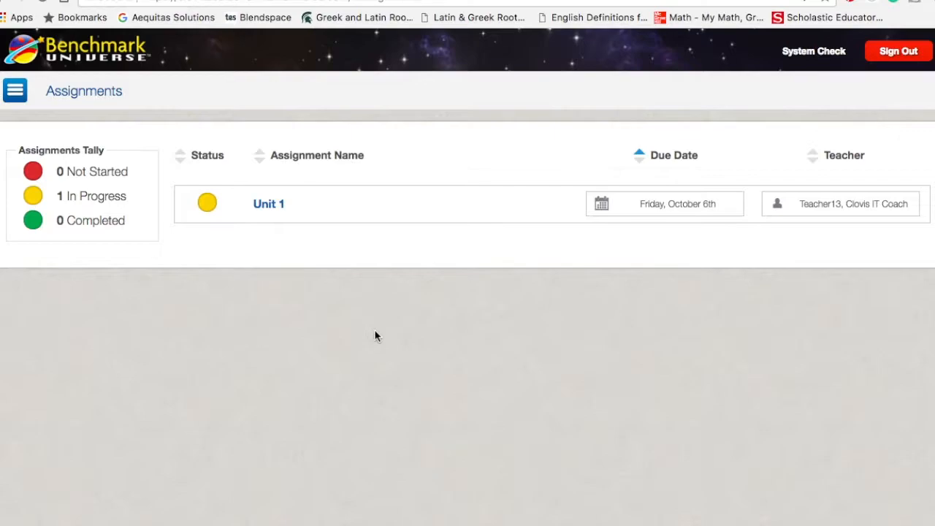
click(268, 206)
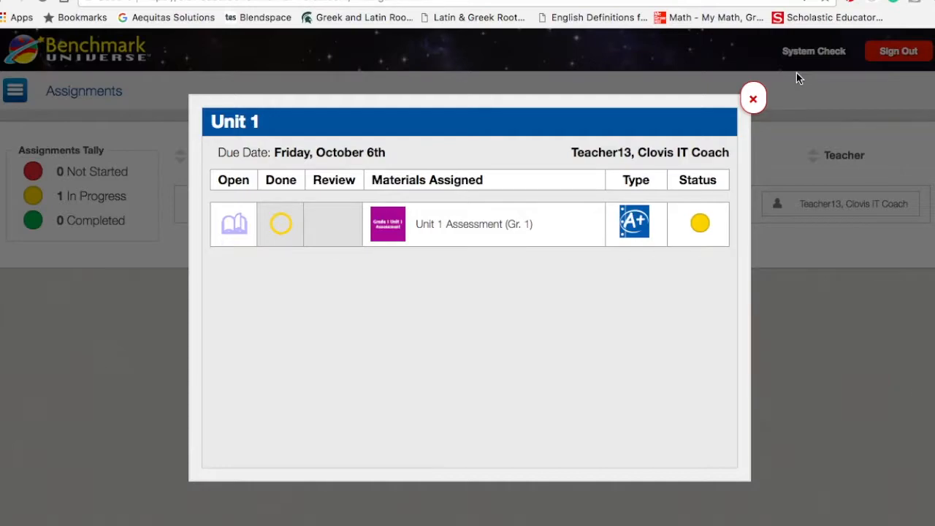
click(235, 225)
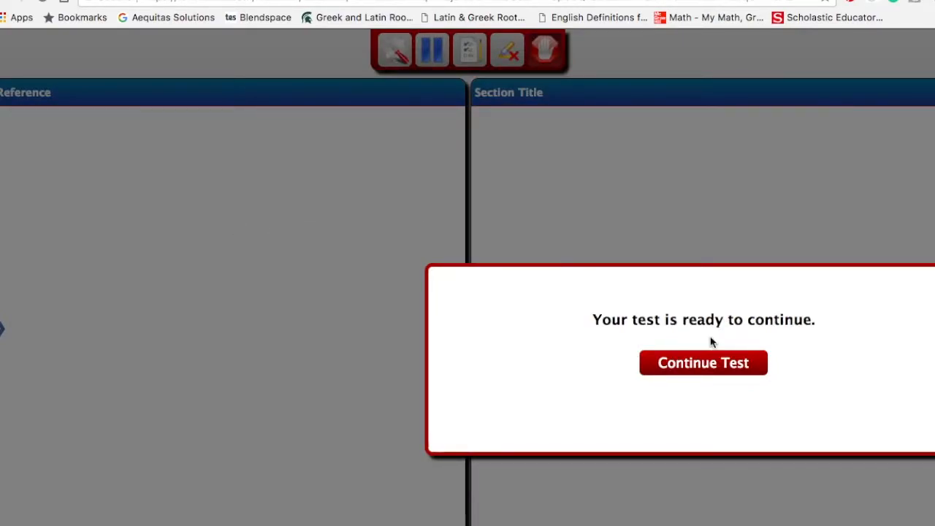
click(689, 370)
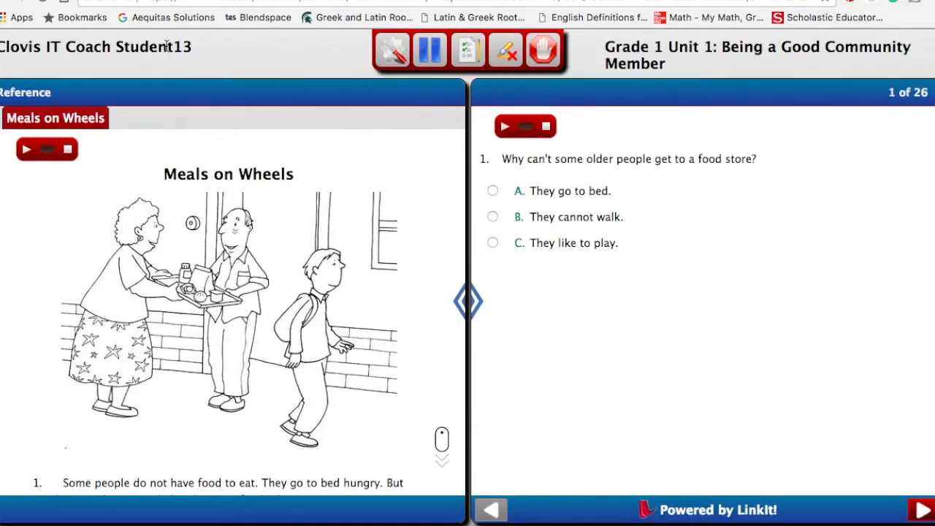
Look through the Meals on Wheels reference passage for question 1.
mouse_move(449, 463)
scroll(407, 454, down, 5)
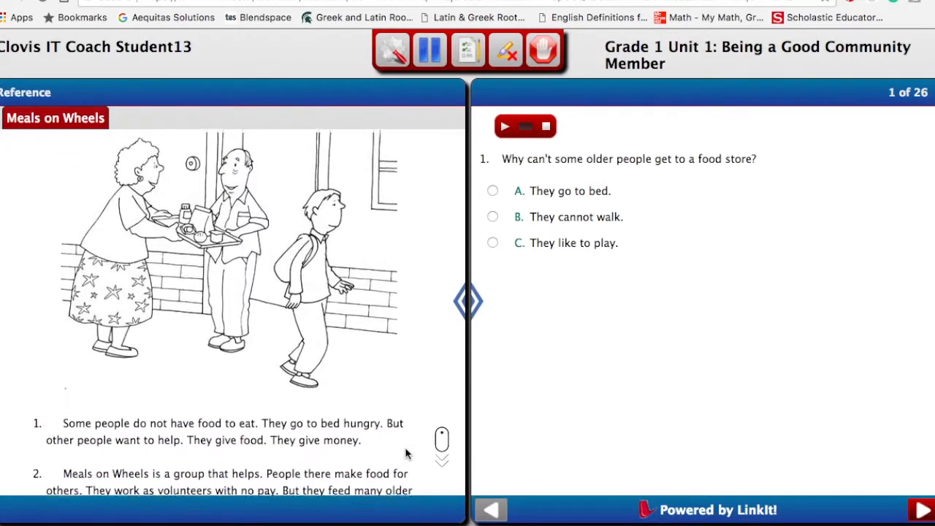
scroll(407, 453, down, 4)
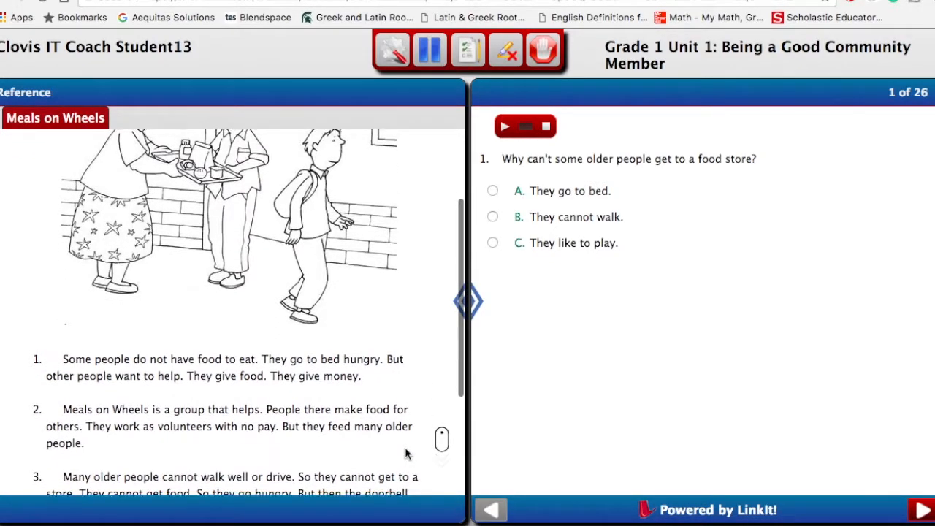
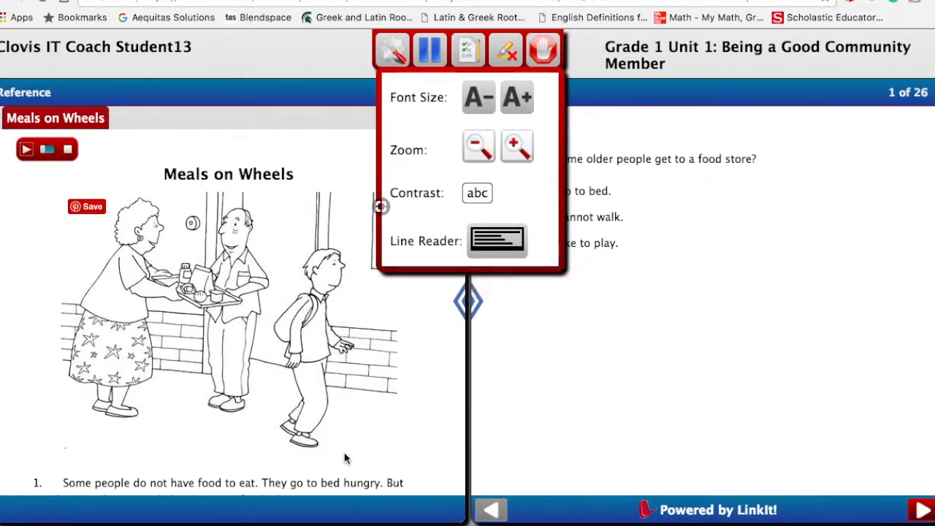
Close the display tools, and pause the test and resume it without saving to finish later.
click(345, 478)
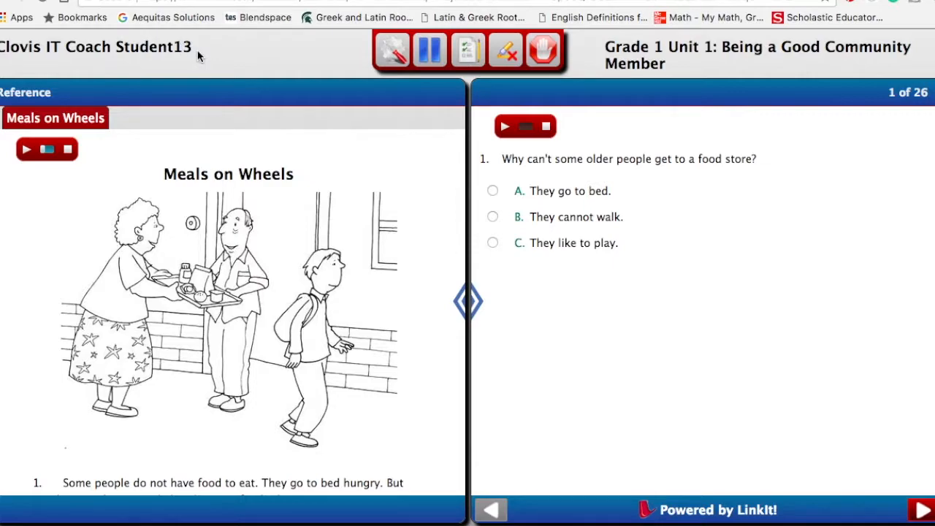
click(431, 54)
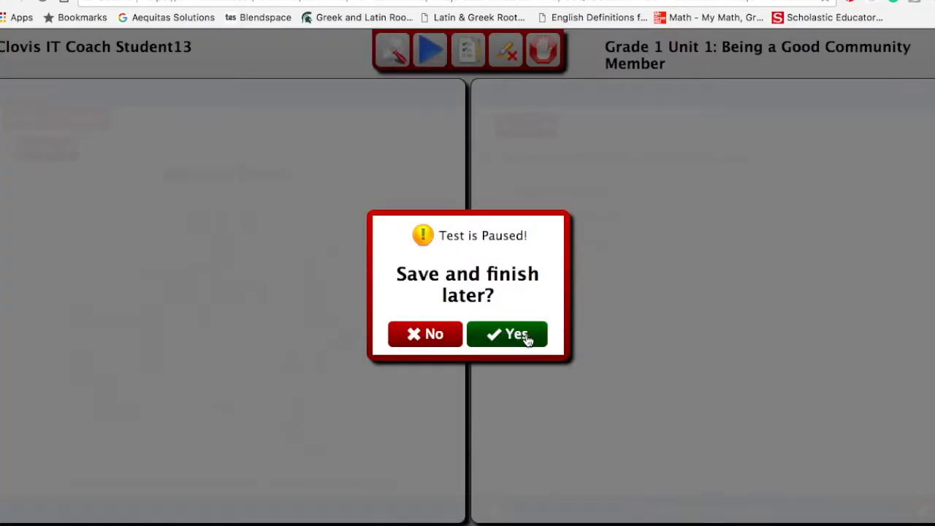
click(430, 336)
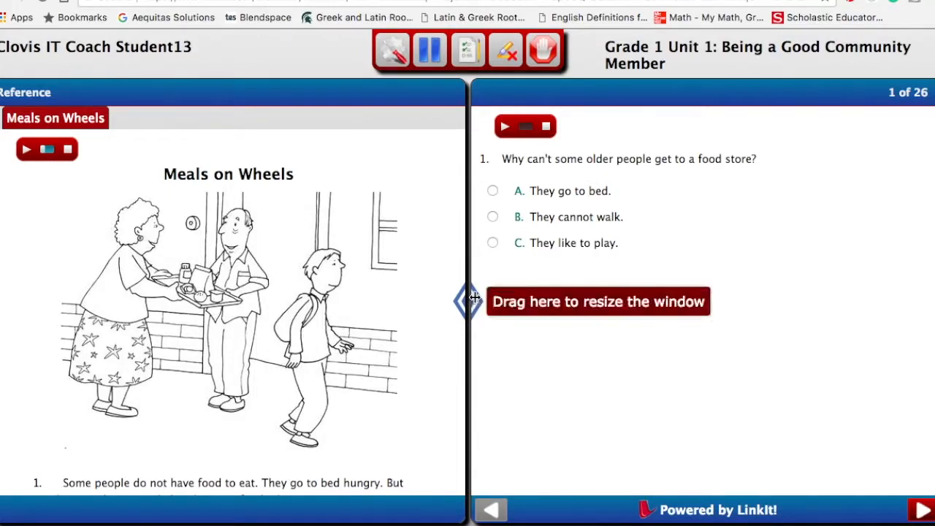
Widen the reference pane to read the Meals on Wheels passage, and narrow it back to about half the window.
drag(469, 301, 649, 301)
scroll(539, 344, down, 5)
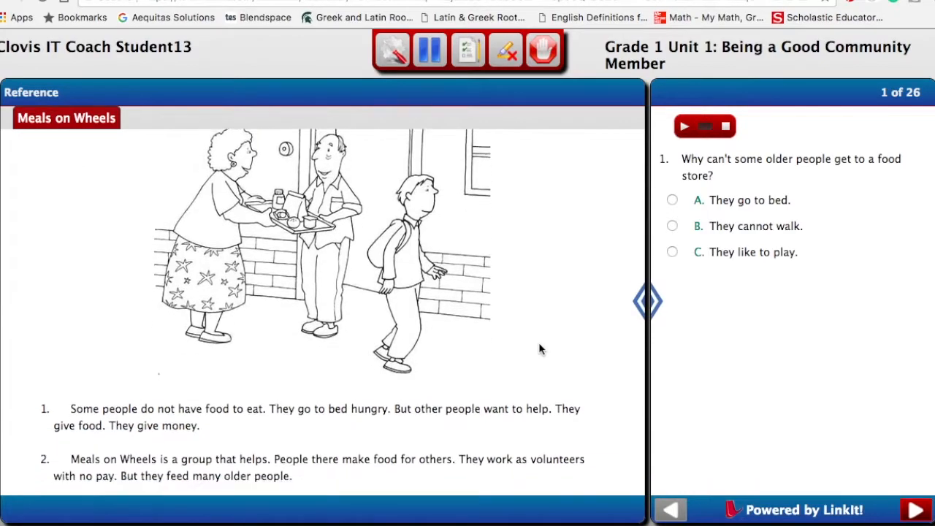
scroll(539, 345, down, 1)
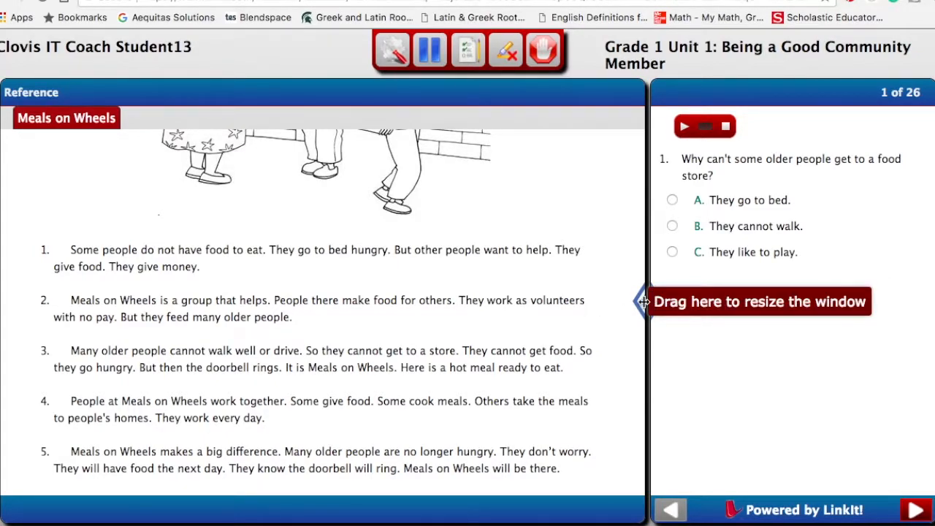
drag(643, 302, 488, 301)
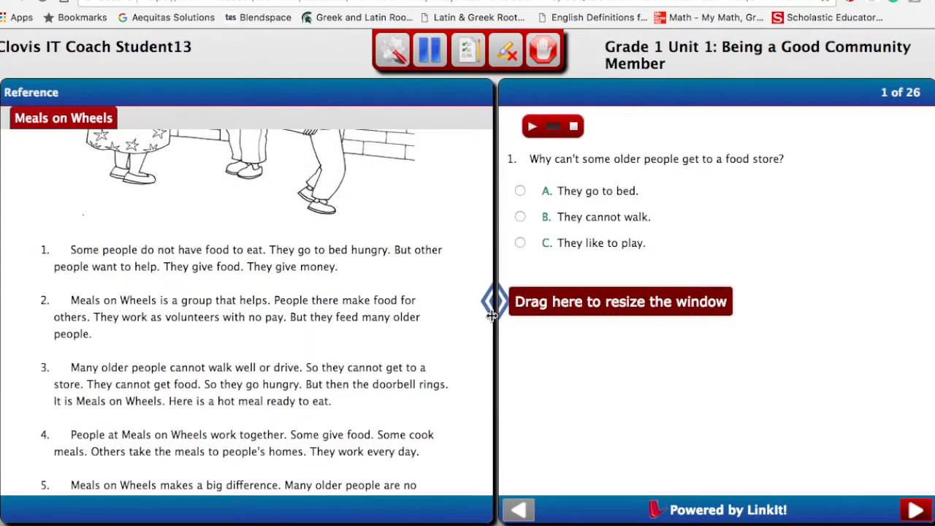
Browse the full list of test questions and return to its beginning.
click(473, 58)
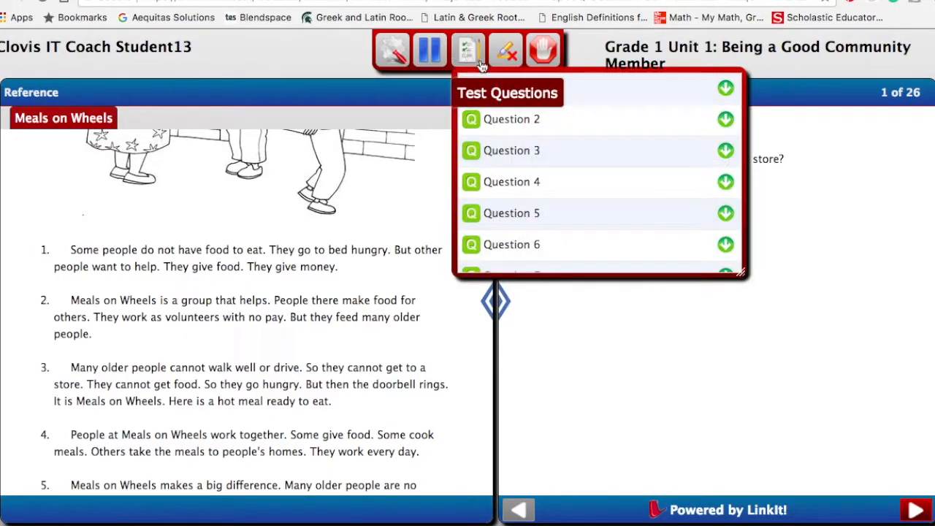
scroll(547, 151, down, 6)
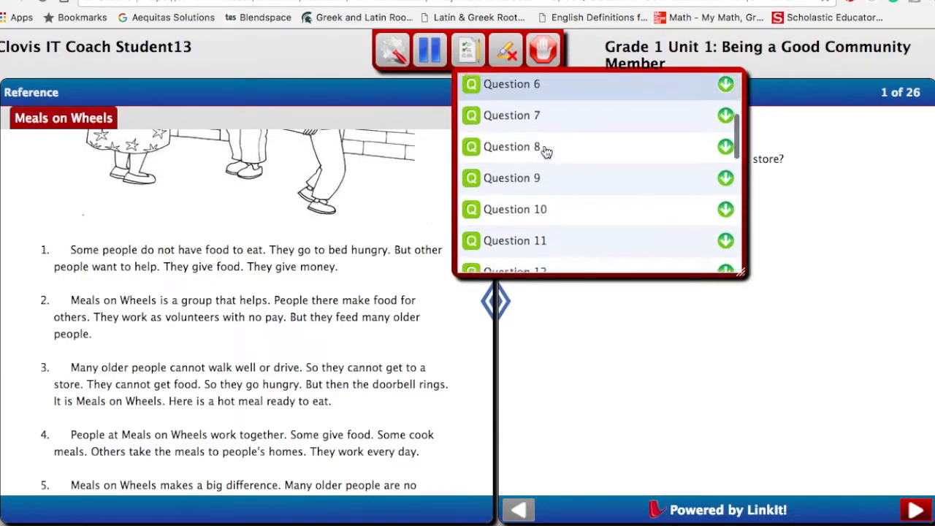
scroll(547, 151, down, 6)
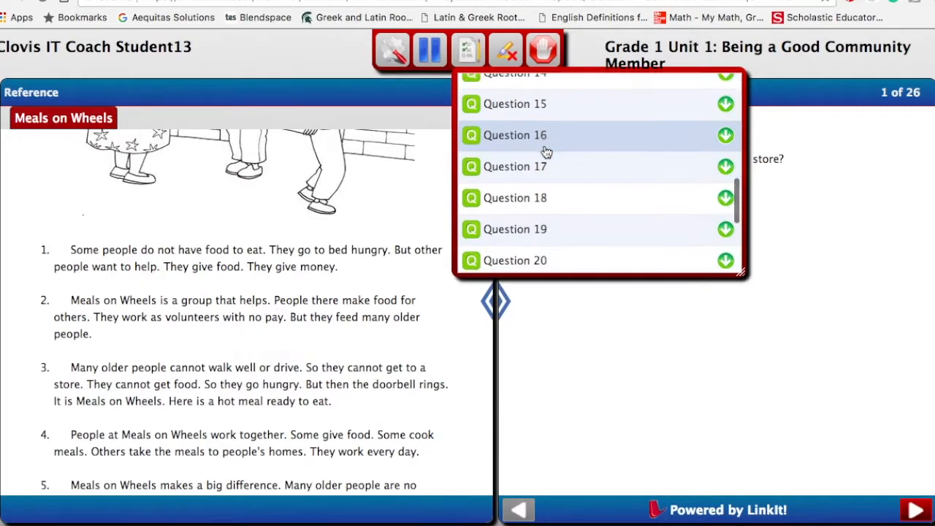
scroll(547, 151, down, 2)
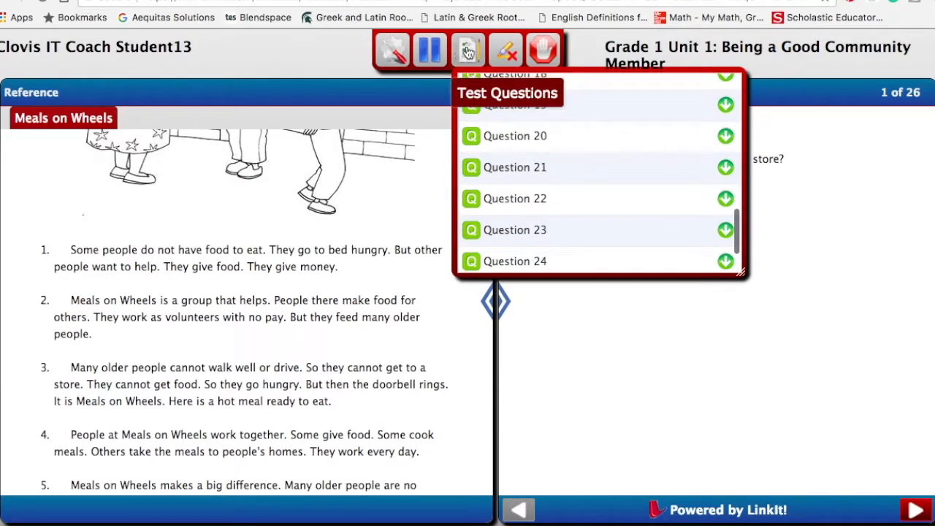
scroll(568, 171, up, 6)
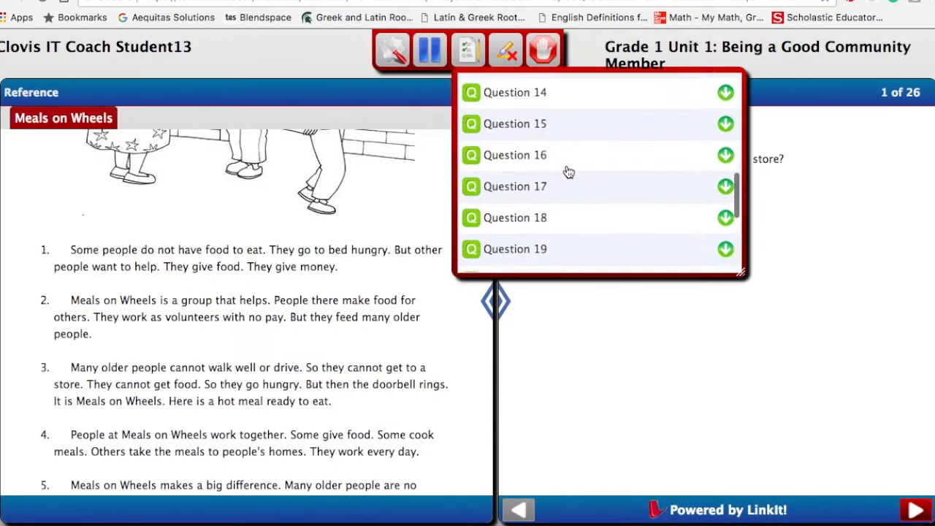
scroll(568, 171, up, 10)
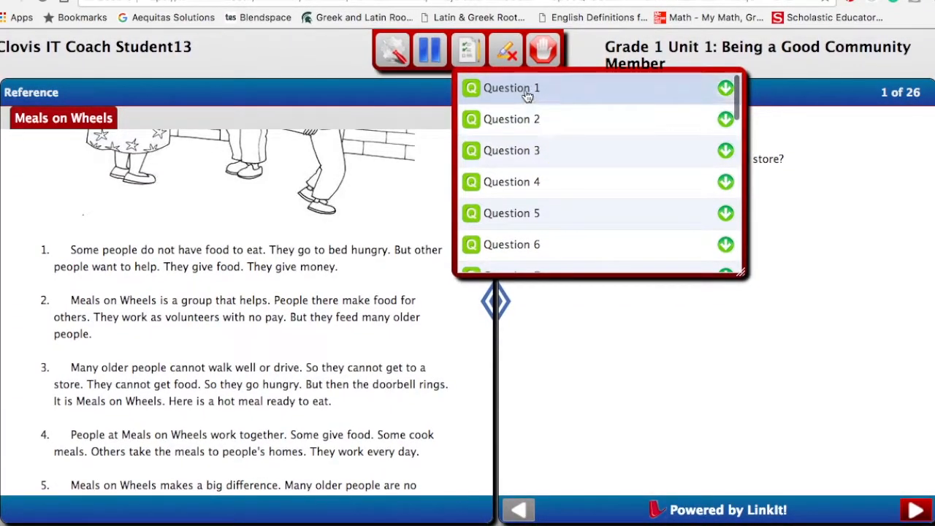
Go to Question 1, answer it with option B, "They cannot walk.", and advance to question 2.
click(527, 97)
click(520, 216)
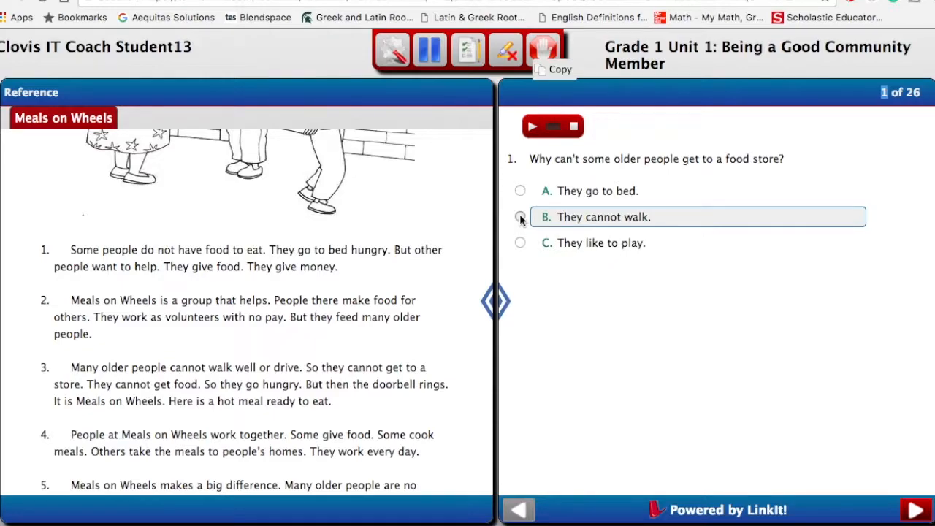
click(910, 510)
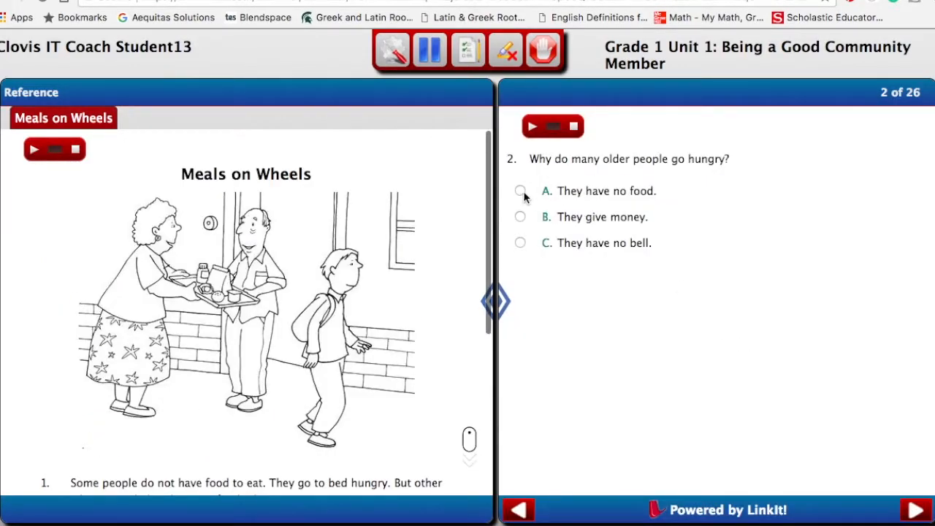
Answer question 2 with option A, "They have no food.", answer question 3, and advance to question 4.
click(520, 191)
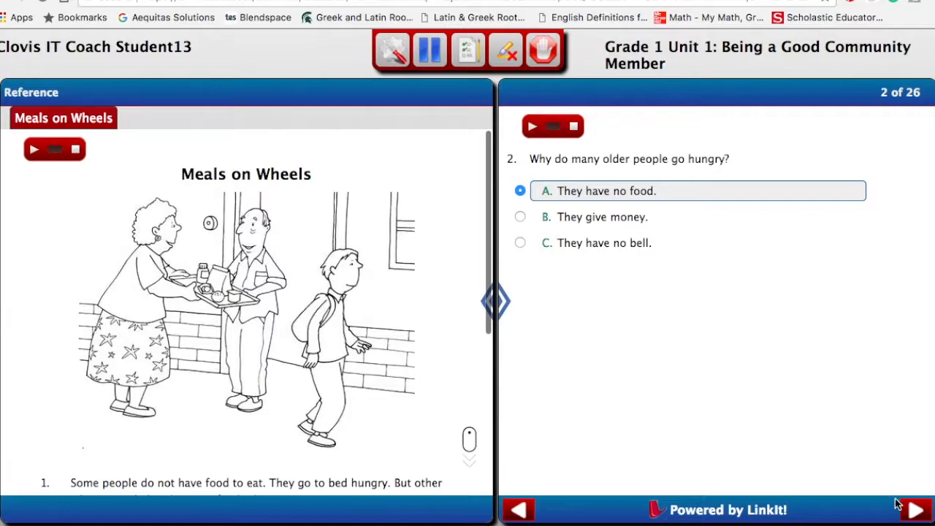
click(915, 510)
click(521, 226)
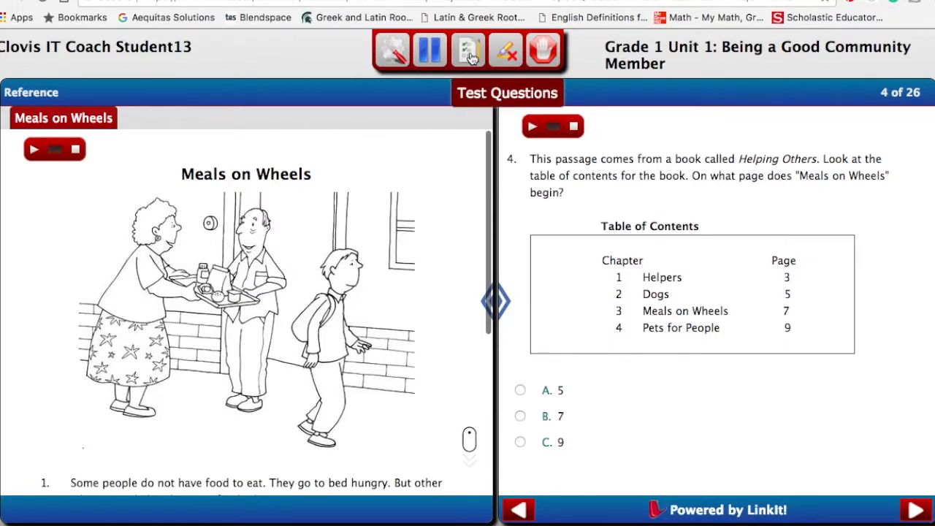
Review the answered and unanswered markers in the list of test questions, and jump to Question 21.
click(470, 55)
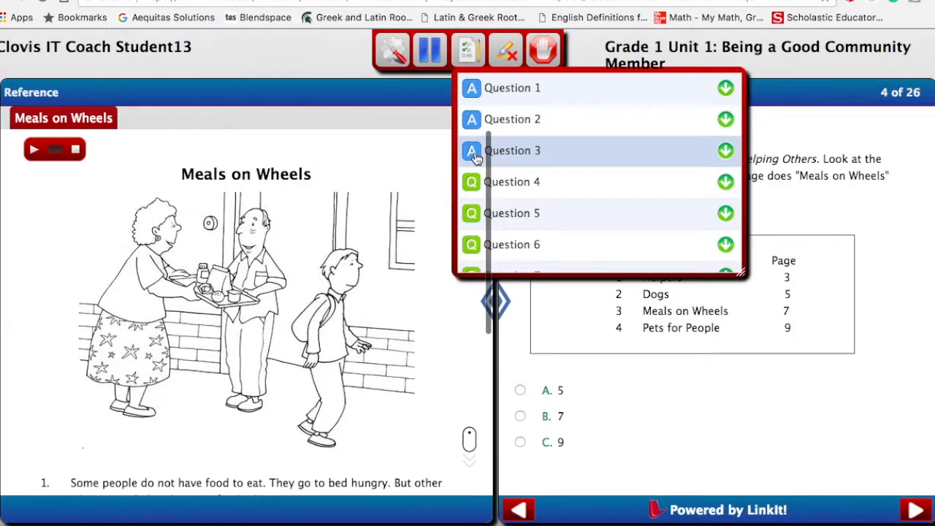
scroll(539, 207, down, 5)
scroll(539, 208, down, 2)
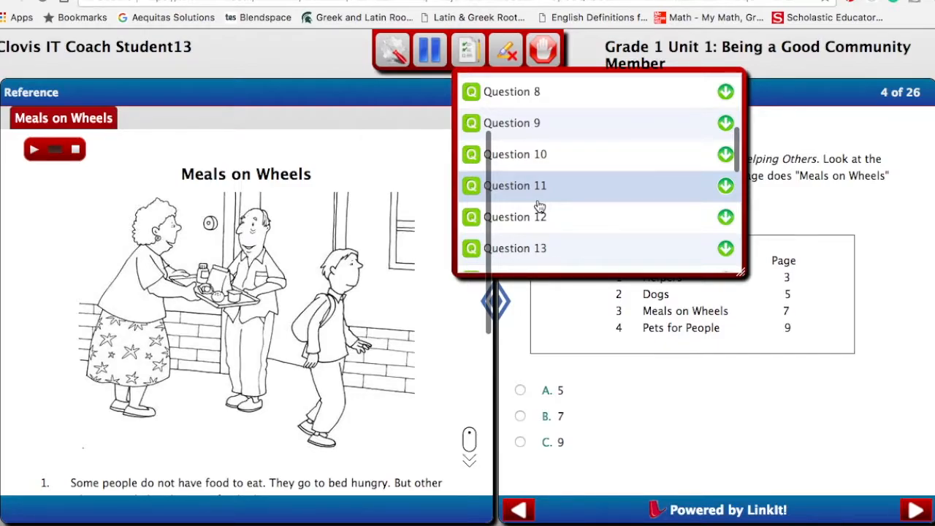
scroll(539, 207, down, 3)
scroll(539, 206, up, 10)
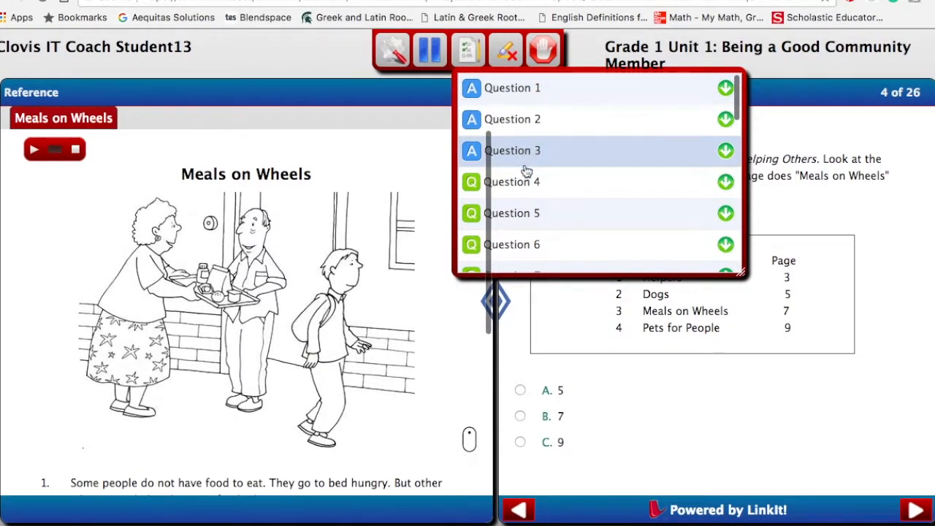
scroll(547, 168, down, 1)
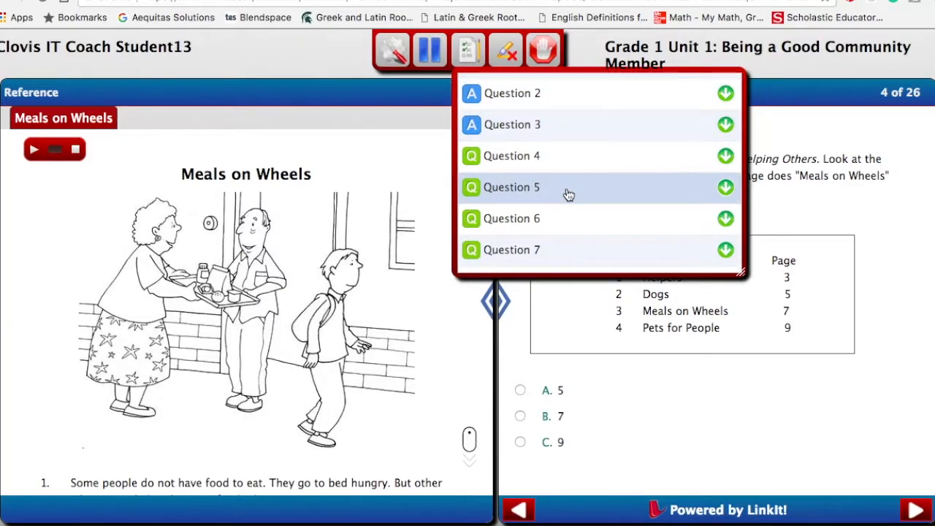
scroll(569, 195, down, 2)
scroll(569, 195, down, 1)
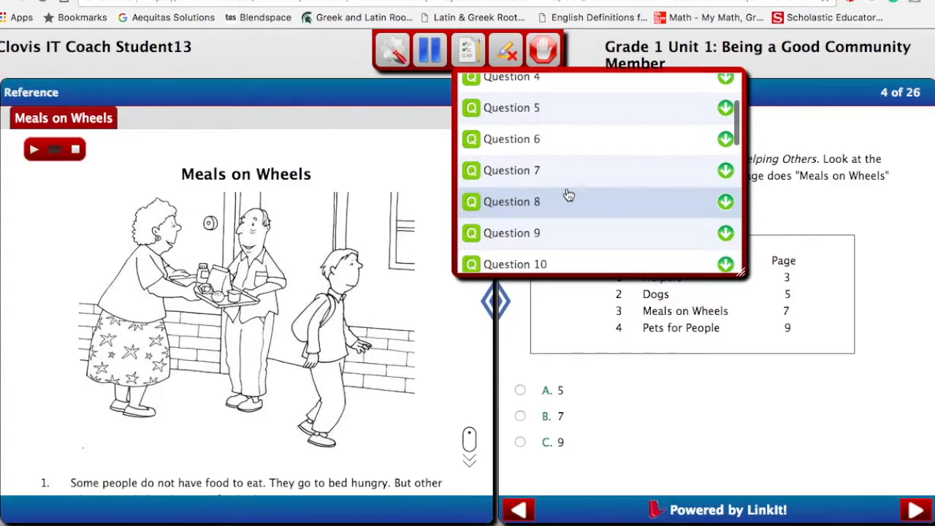
scroll(568, 195, down, 2)
scroll(568, 195, down, 12)
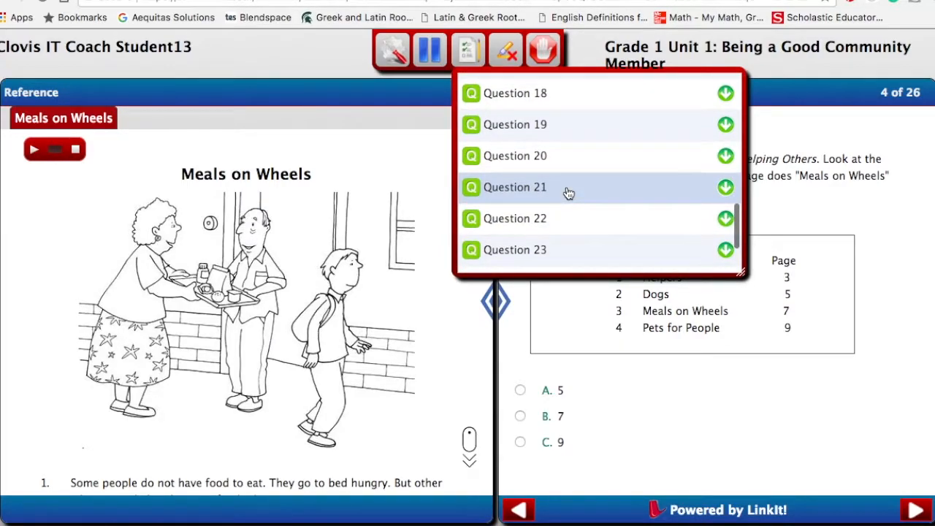
double_click(568, 192)
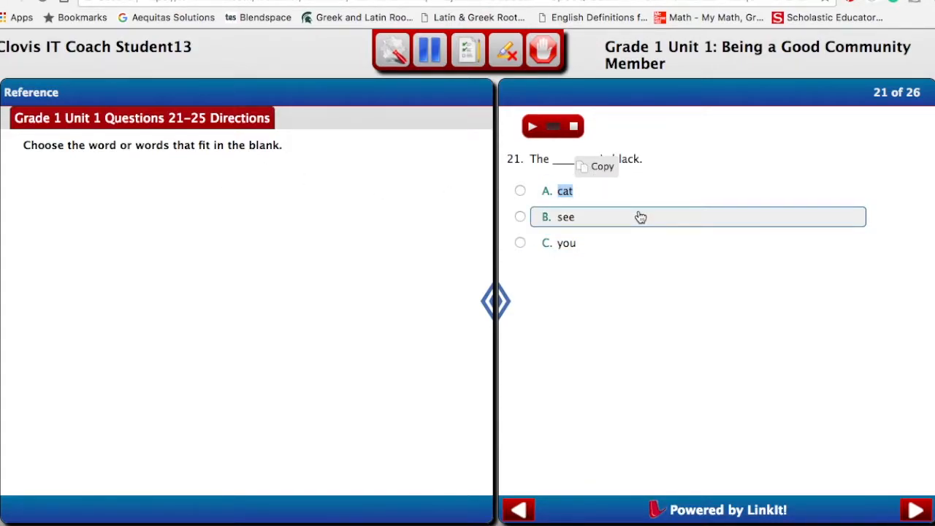
click(450, 190)
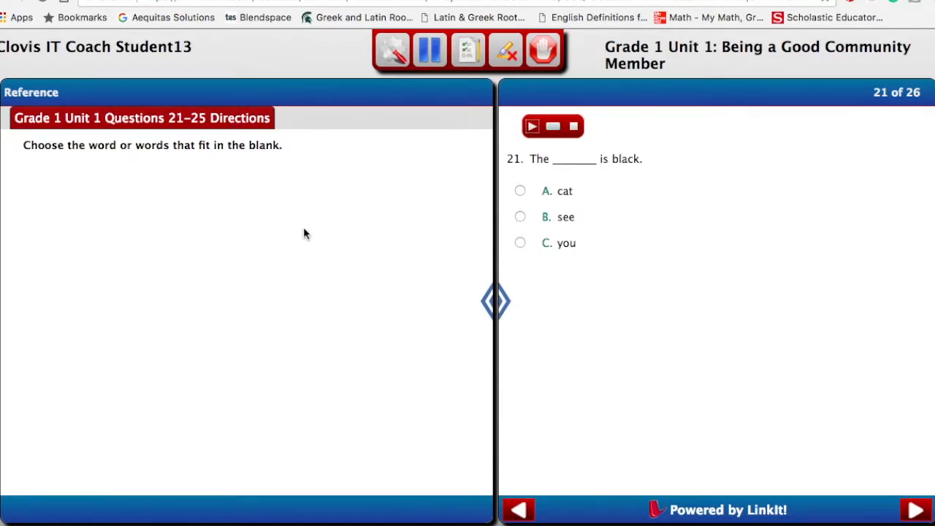
Request submission of the test, and decline the confirmation to keep working.
click(545, 53)
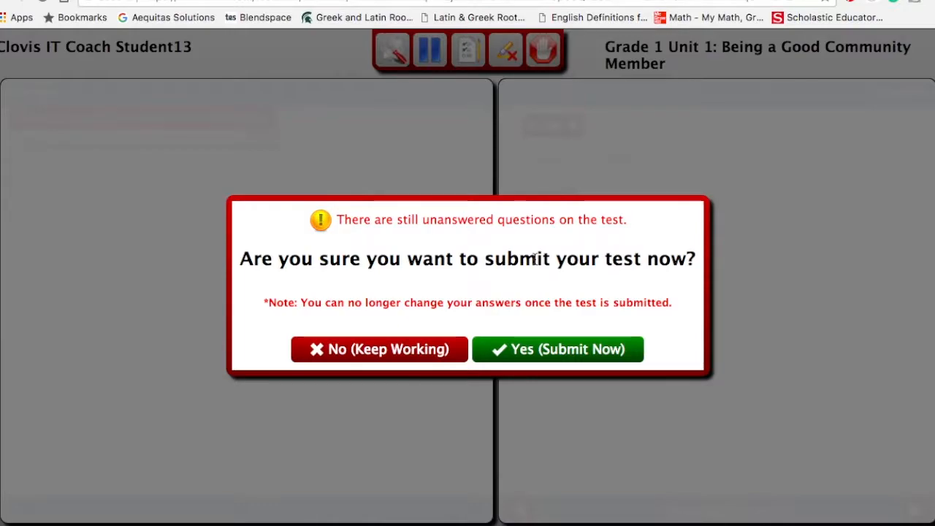
click(341, 356)
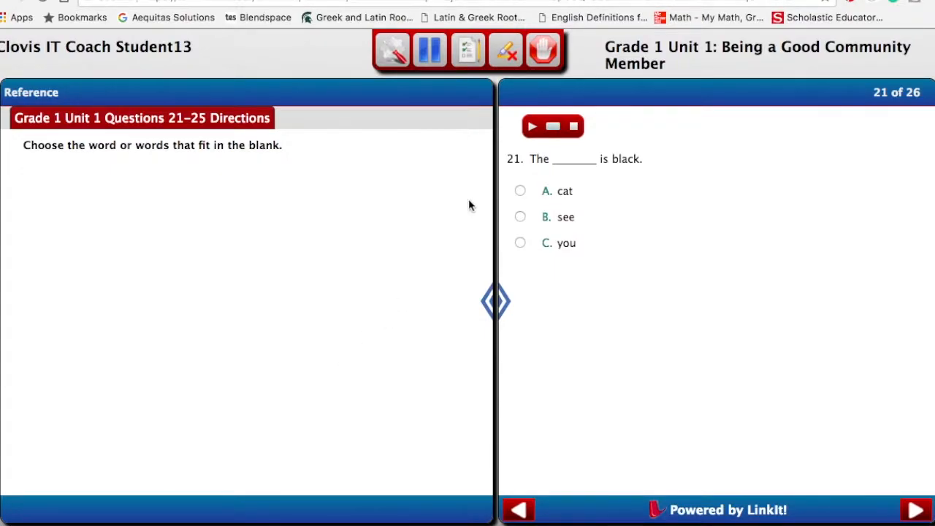